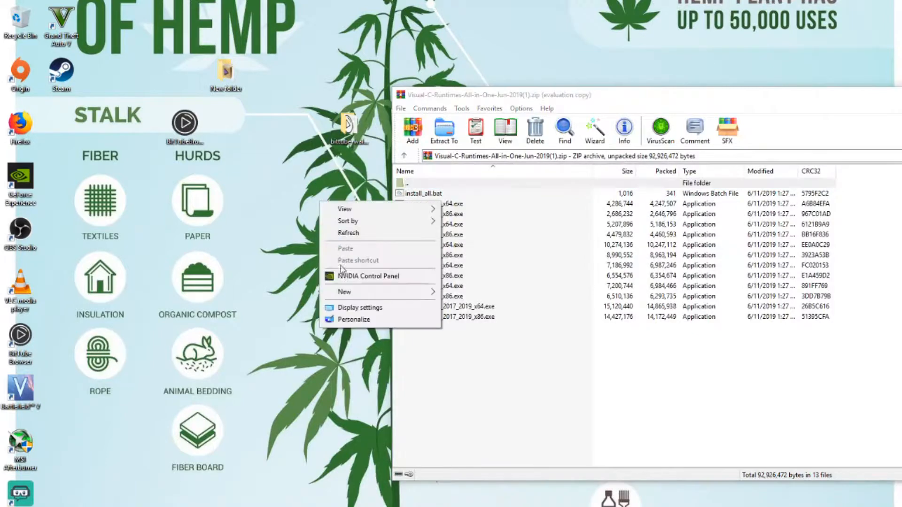
Create a desktop folder named V C++ and extract all files from the Visual-C-Runtimes-All-in-One-Jun-2019 archive into it.
{"action": "mouse_move", "coordinate": [357, 291]}
{"action": "left_click", "coordinate": [469, 293]}
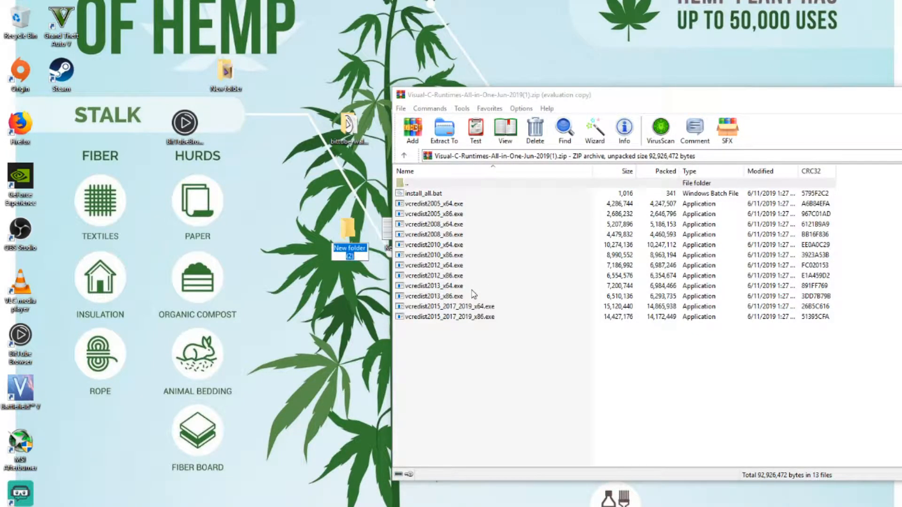
{"action": "type", "text": "V C++"}
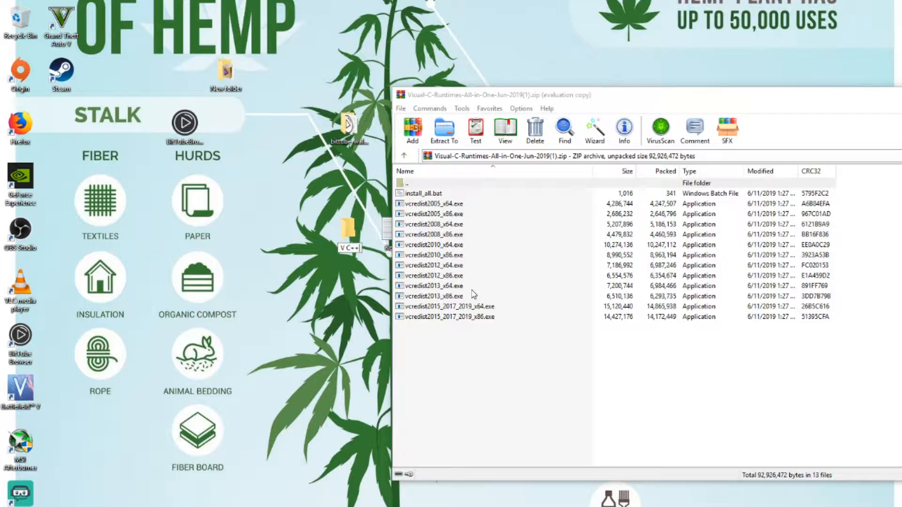
{"action": "key", "text": "Return"}
{"action": "left_click_drag", "start_coordinate": [451, 352], "coordinate": [360, 247]}
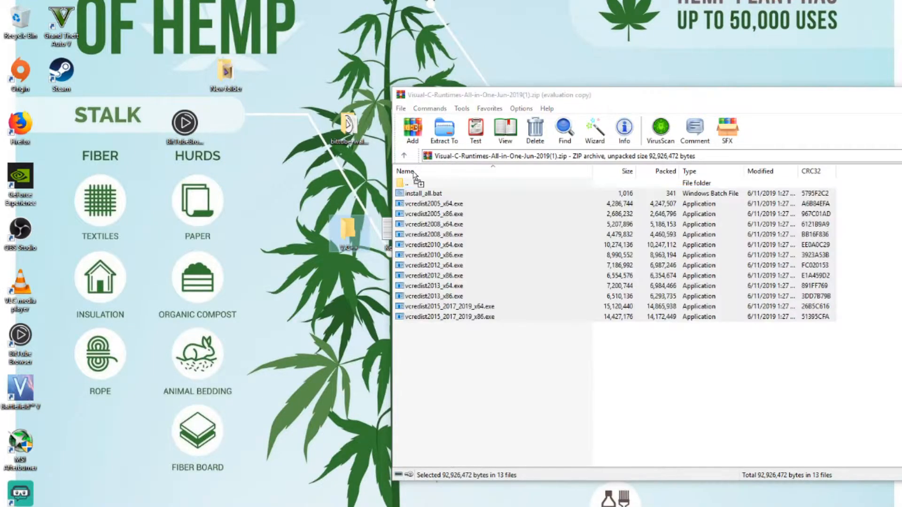
{"action": "double_click", "coordinate": [400, 95]}
Open the V C++ folder and run the install_all batch file as administrator.
{"action": "double_click", "coordinate": [347, 229]}
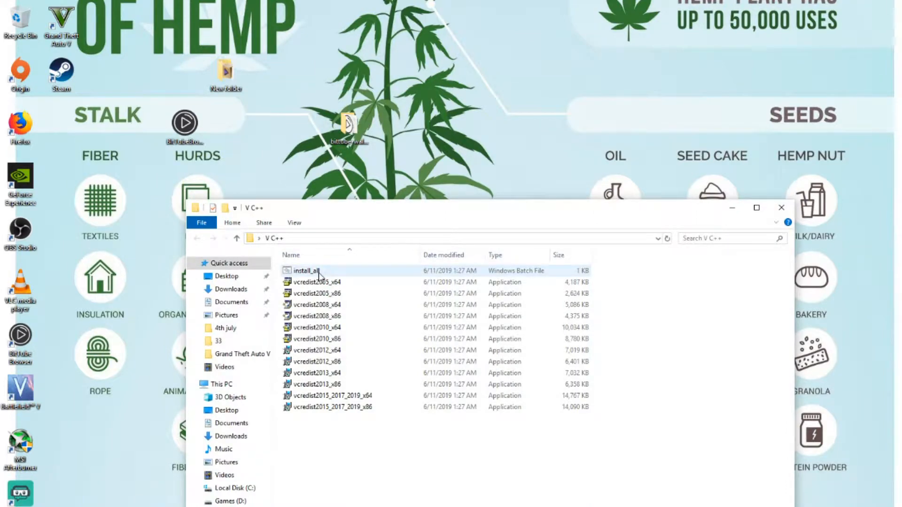
{"action": "left_click", "coordinate": [304, 275]}
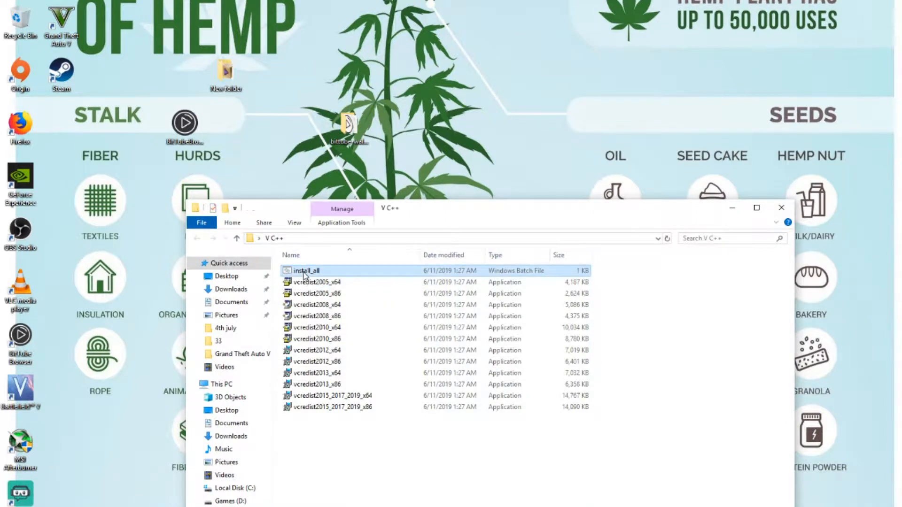
{"action": "right_click", "coordinate": [304, 274]}
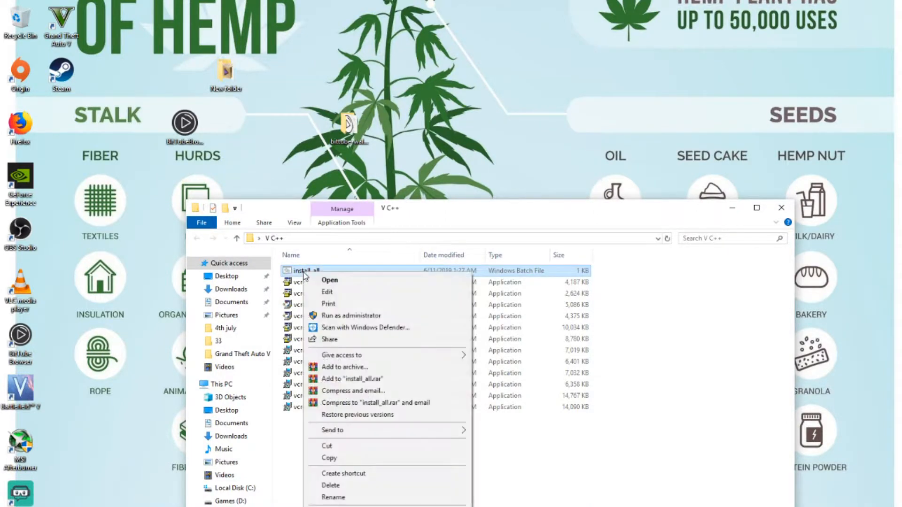
{"action": "left_click", "coordinate": [332, 316]}
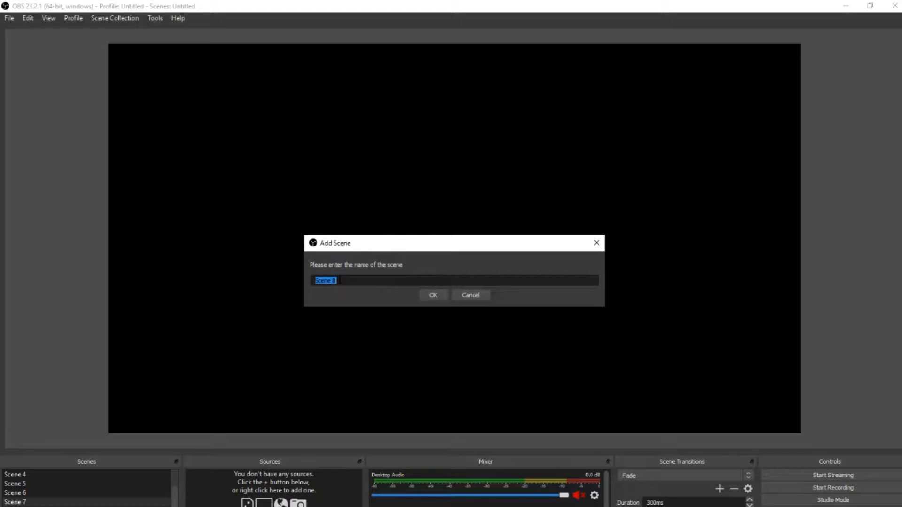
In OBS, name the new scene Main Screen and open its list of source types.
{"action": "type", "text": "M"}
{"action": "left_click", "coordinate": [432, 297]}
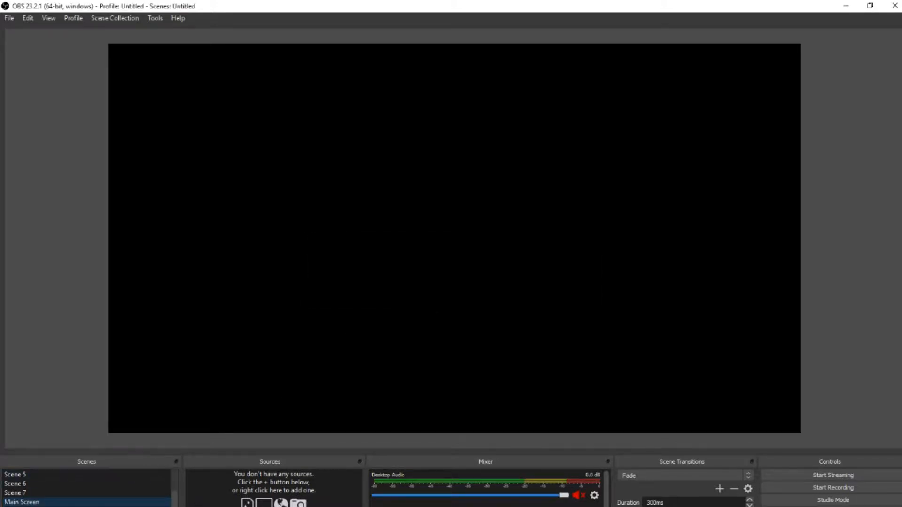
{"action": "left_click", "coordinate": [198, 506]}
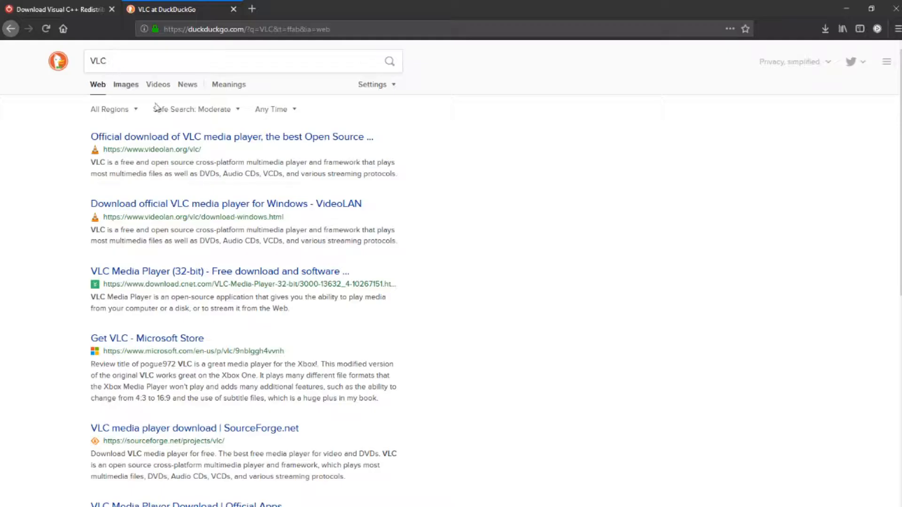
In the browser, download the Windows 64bit VLC installer from videolan.org, saving it from the mirror.csclub.uwaterloo.ca link.
{"action": "left_click", "coordinate": [174, 138]}
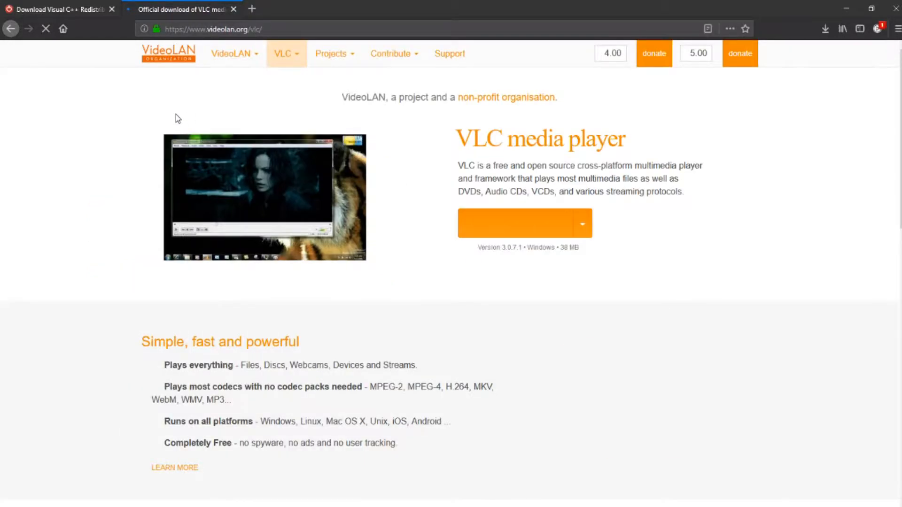
{"action": "left_click", "coordinate": [591, 225]}
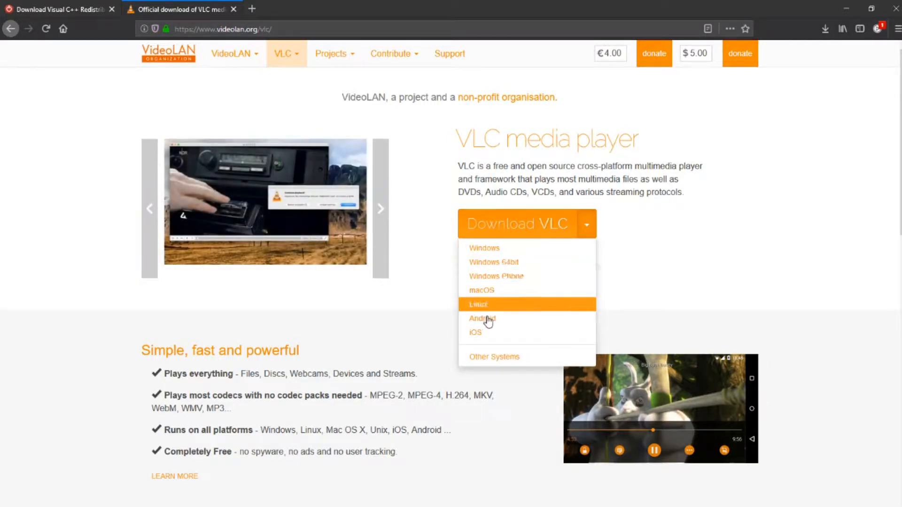
{"action": "left_click", "coordinate": [495, 266]}
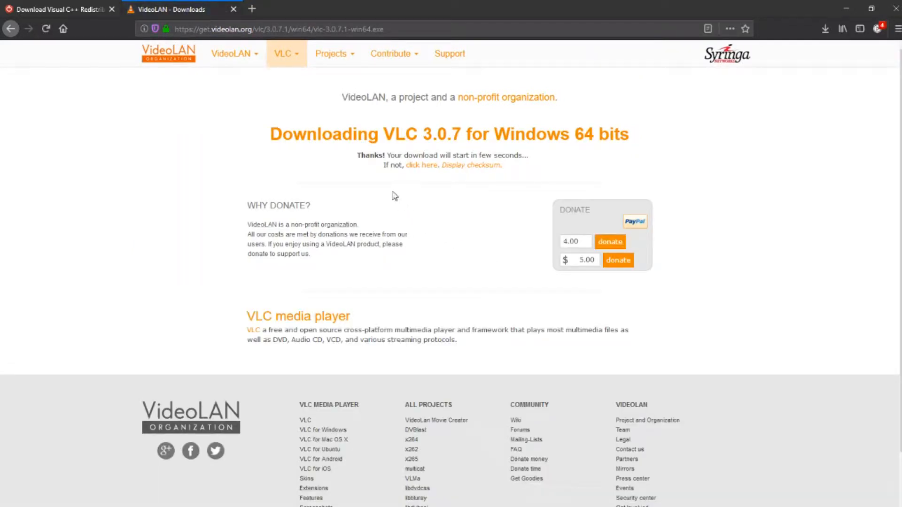
{"action": "left_click", "coordinate": [422, 165]}
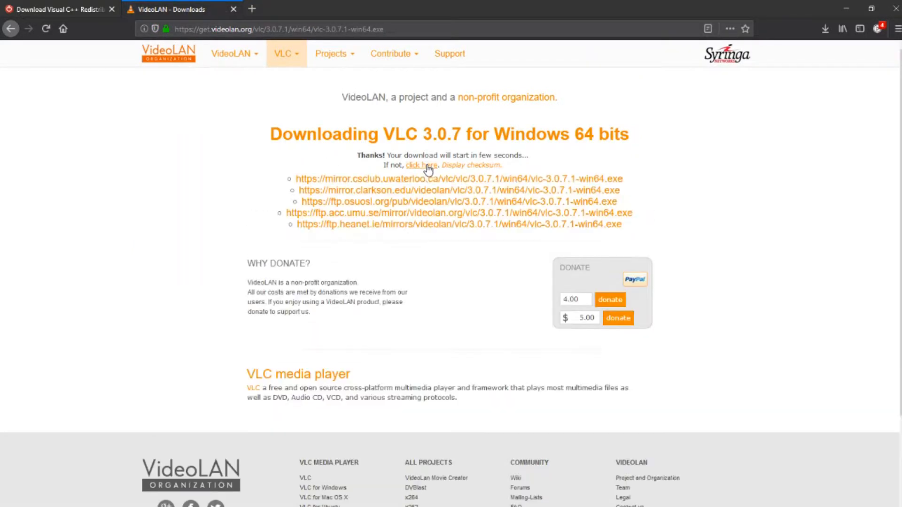
{"action": "left_click", "coordinate": [419, 182]}
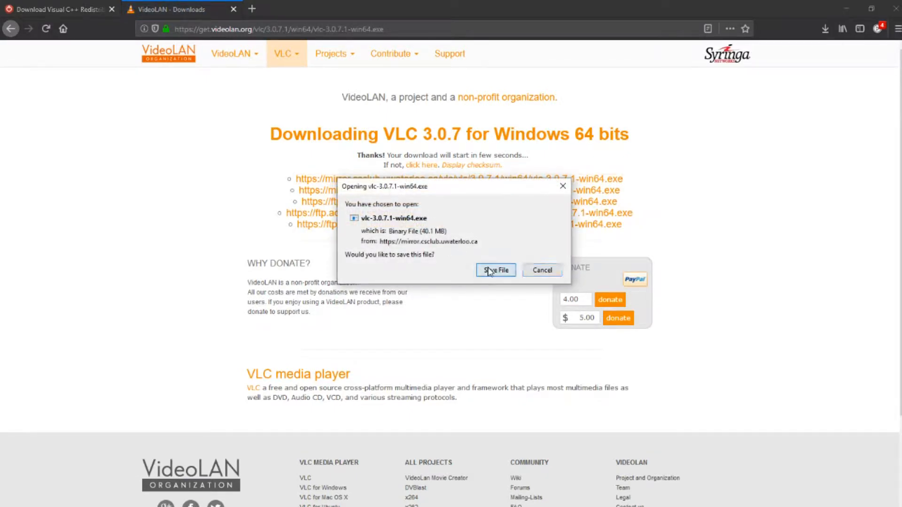
{"action": "left_click", "coordinate": [488, 271]}
Run the downloaded VLC installer and finish the setup without launching VLC media player.
{"action": "left_click", "coordinate": [823, 33]}
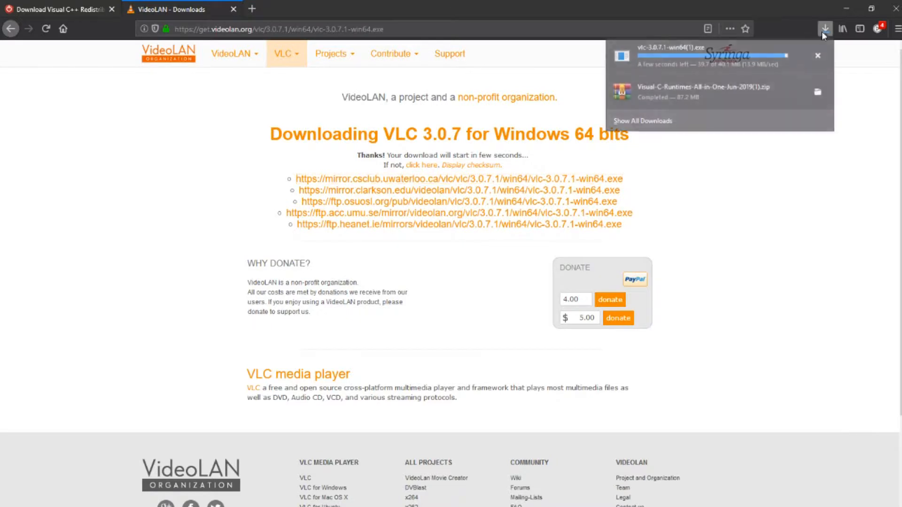
{"action": "left_click", "coordinate": [717, 59]}
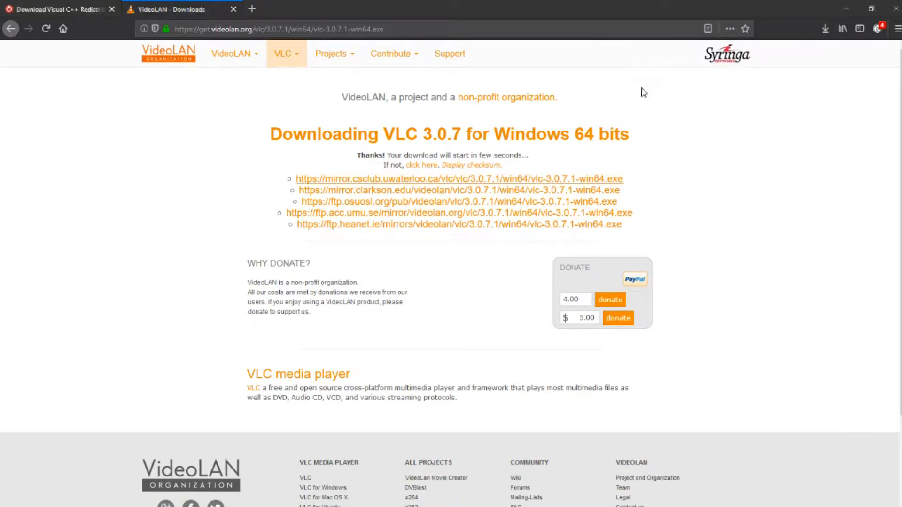
{"action": "left_click", "coordinate": [514, 365]}
{"action": "left_click", "coordinate": [514, 365]}
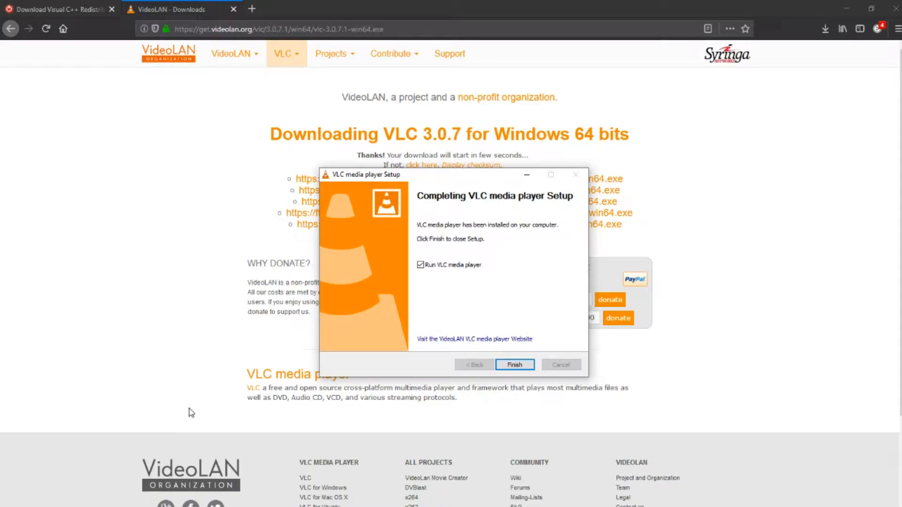
{"action": "left_click", "coordinate": [420, 265]}
{"action": "left_click", "coordinate": [508, 365]}
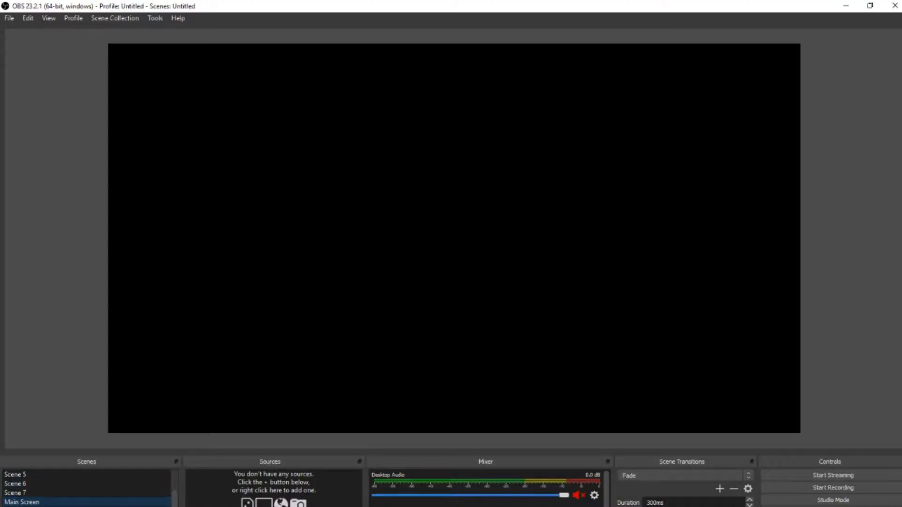
Back in OBS, add a new VLC Video Source named Music to the Main Screen scene.
{"action": "left_click", "coordinate": [194, 506]}
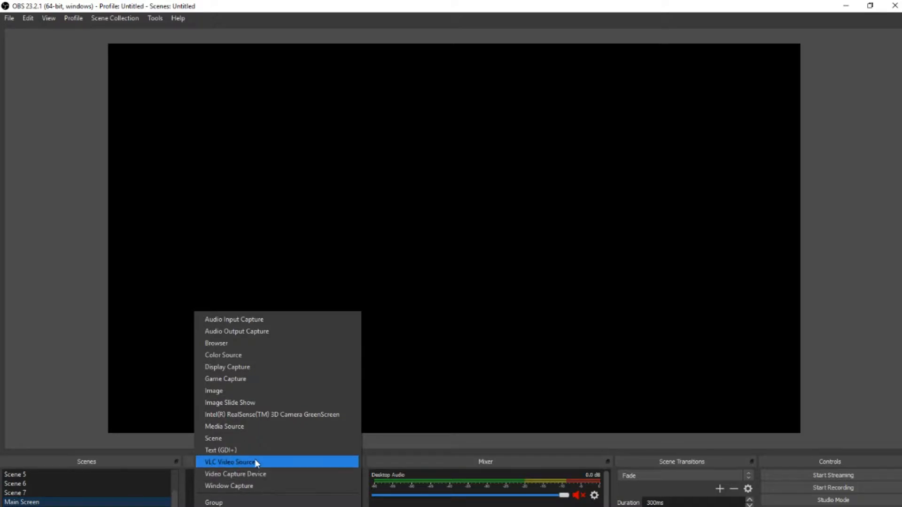
{"action": "left_click", "coordinate": [224, 463]}
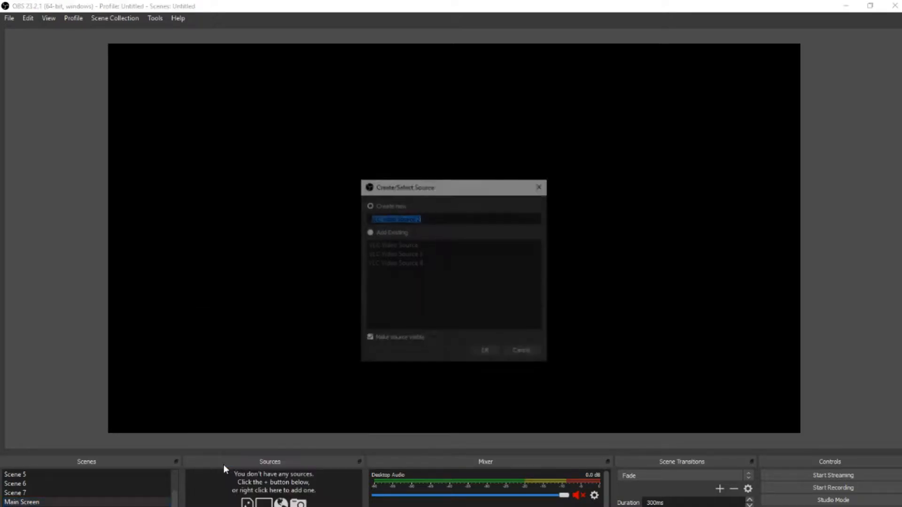
{"action": "type", "text": "Music"}
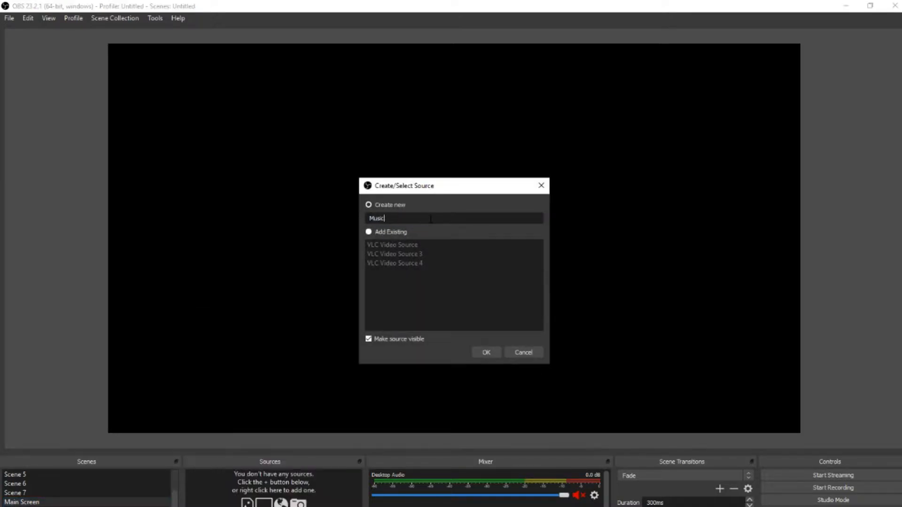
{"action": "left_click", "coordinate": [489, 353]}
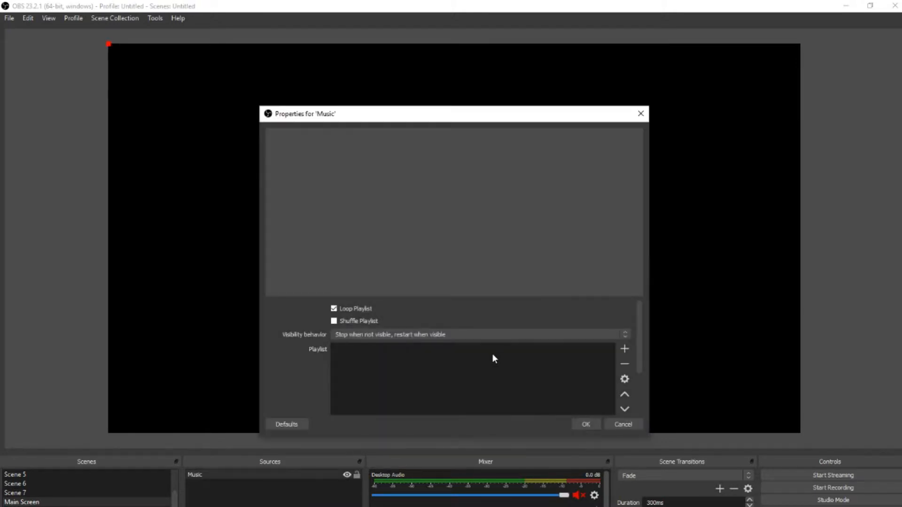
Add a path/URL entry to the Music source's playlist and close its properties.
{"action": "left_click", "coordinate": [625, 348]}
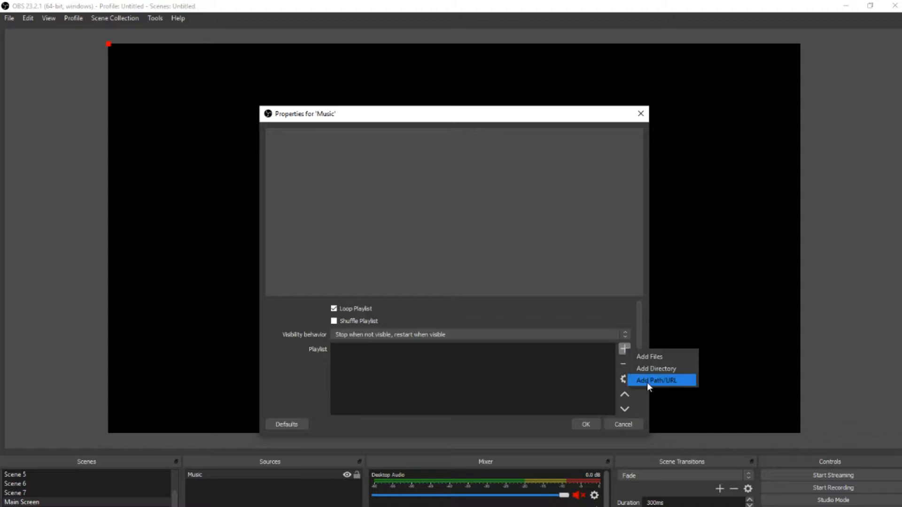
{"action": "left_click", "coordinate": [656, 382]}
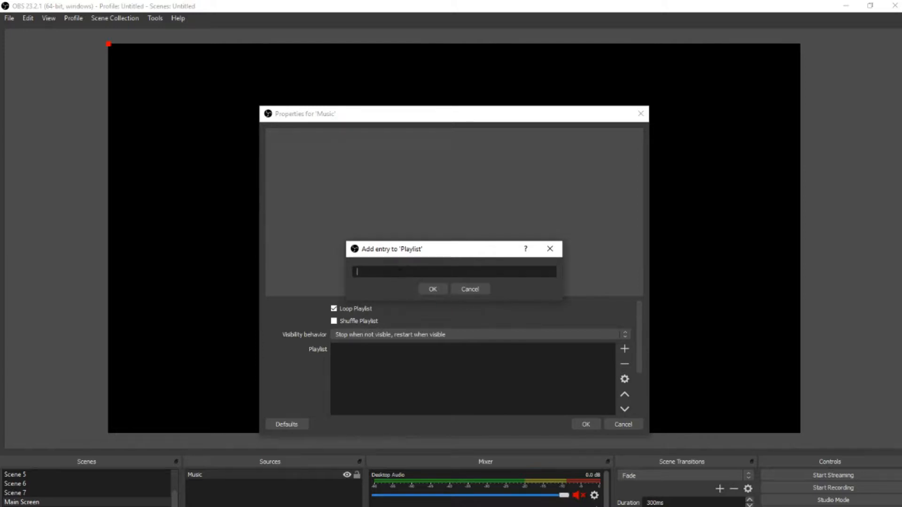
{"action": "left_click", "coordinate": [431, 289]}
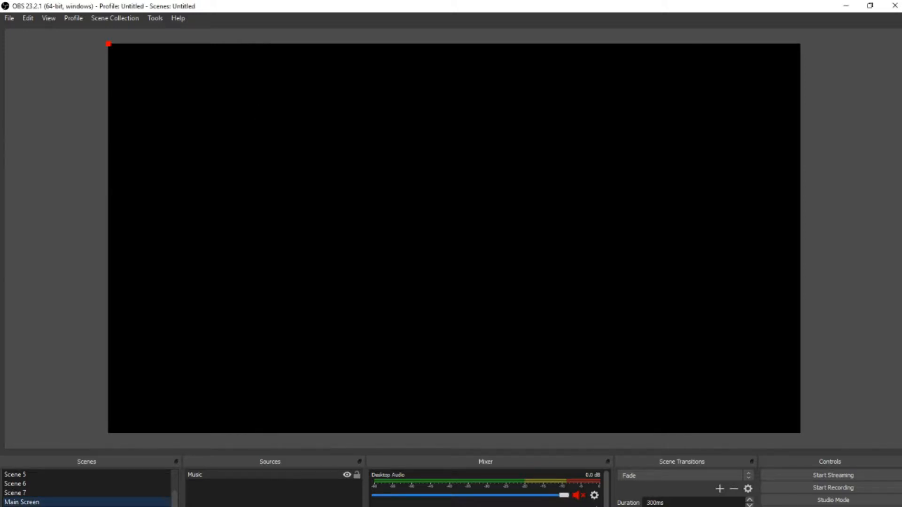
Add the existing Image source to the scene and scale the green-line overlay to fill the whole canvas.
{"action": "left_click", "coordinate": [217, 383]}
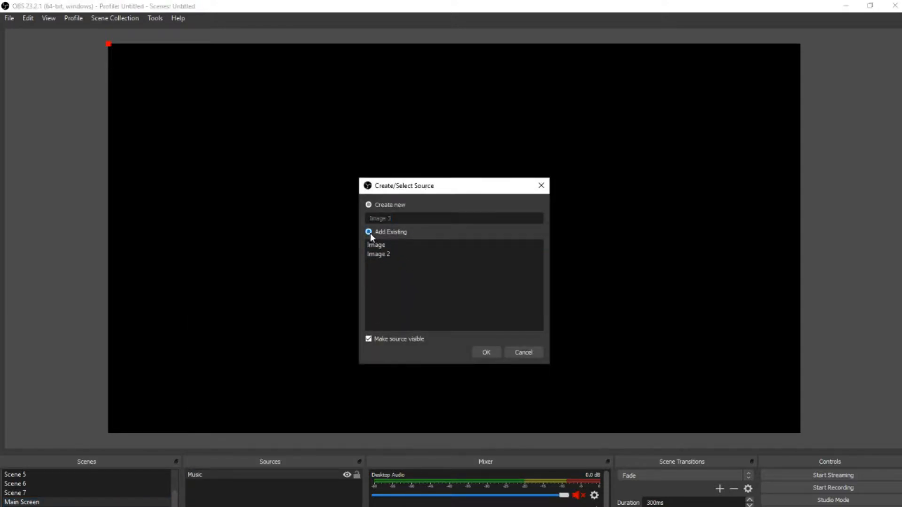
{"action": "left_click", "coordinate": [387, 244]}
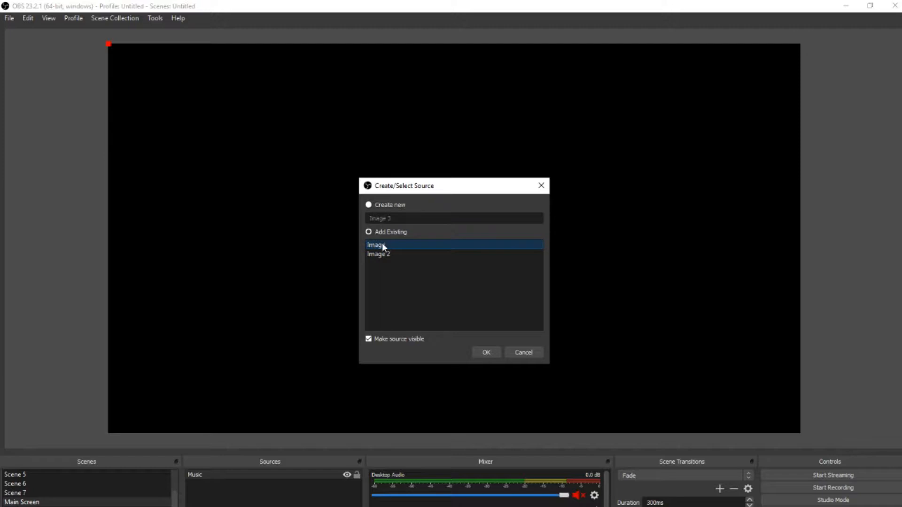
{"action": "left_click", "coordinate": [494, 353]}
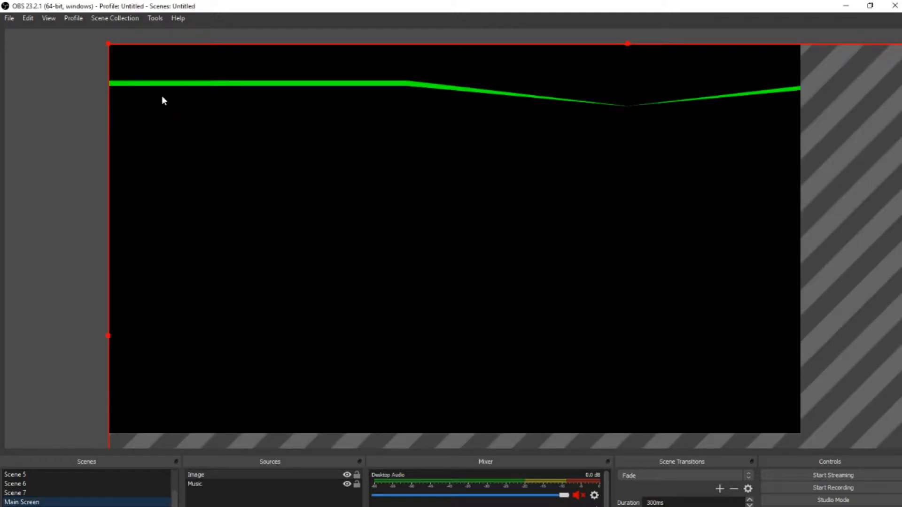
{"action": "left_click_drag", "start_coordinate": [108, 43], "coordinate": [221, 63]}
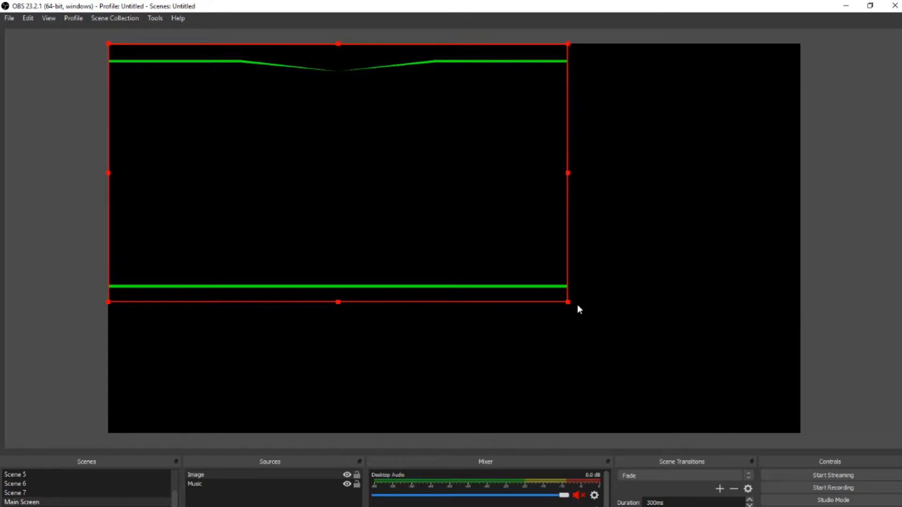
{"action": "left_click_drag", "start_coordinate": [569, 302], "coordinate": [801, 396]}
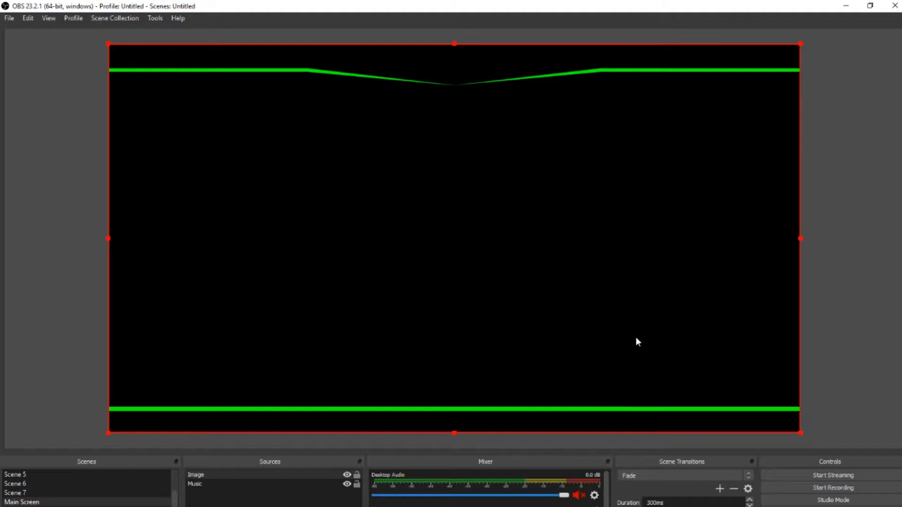
Add the existing Image 2 source and place the coin logo horizontally centred in the upper half of the canvas.
{"action": "left_click", "coordinate": [197, 506]}
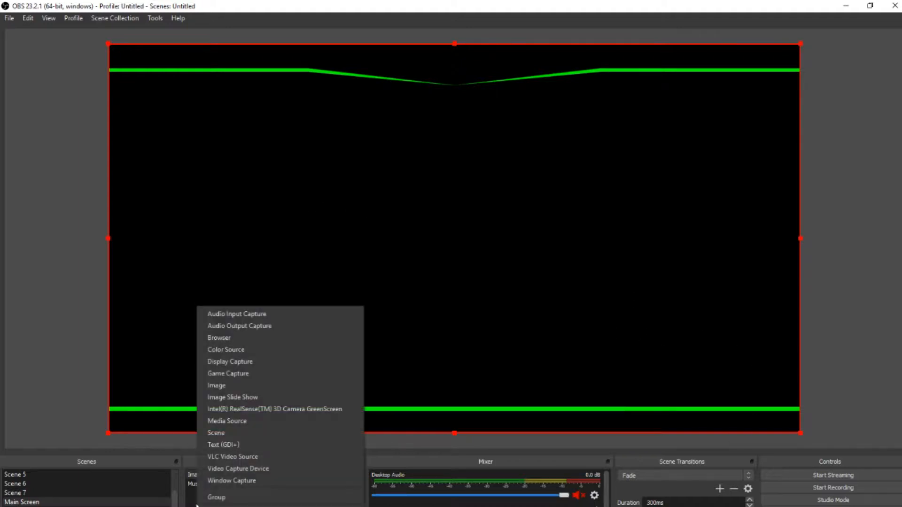
{"action": "left_click", "coordinate": [217, 386]}
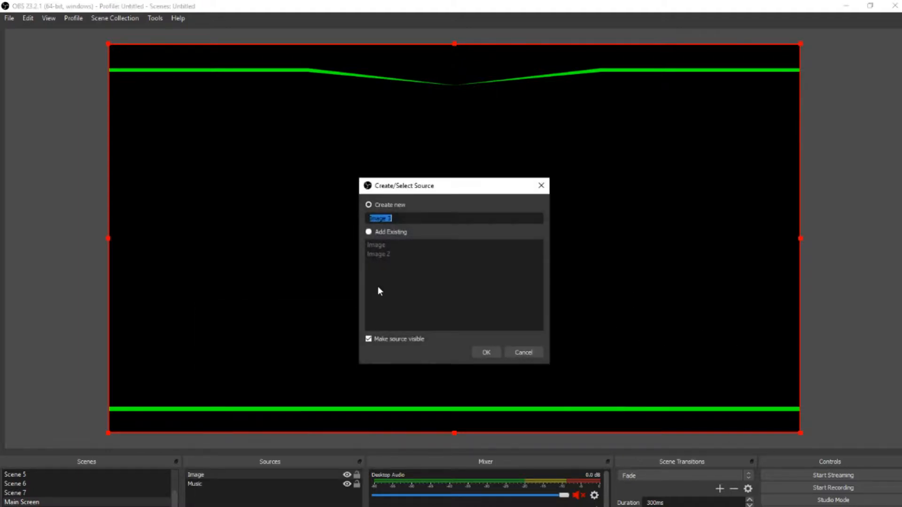
{"action": "left_click", "coordinate": [368, 232]}
{"action": "left_click", "coordinate": [378, 255]}
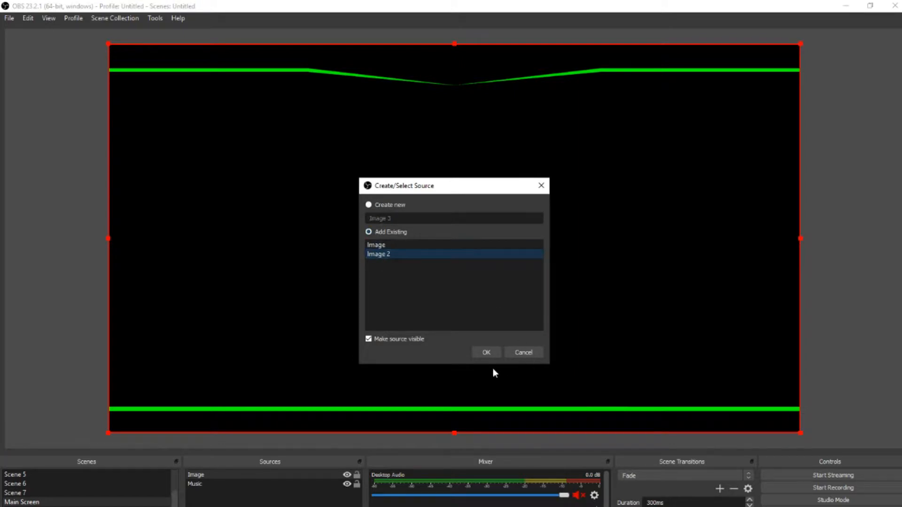
{"action": "left_click", "coordinate": [487, 353]}
{"action": "left_click_drag", "start_coordinate": [144, 82], "coordinate": [494, 162]}
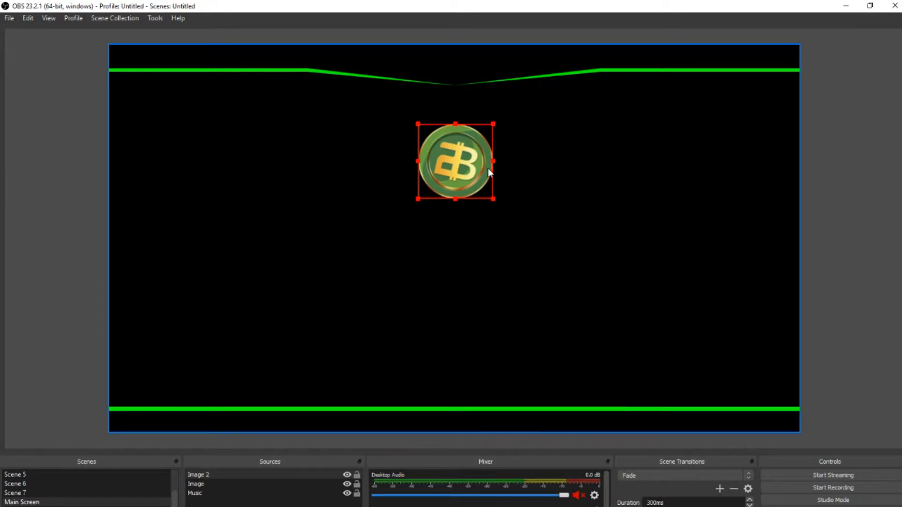
{"action": "mouse_move", "coordinate": [492, 162]}
{"action": "left_mouse_down"}
{"action": "mouse_move", "coordinate": [424, 160]}
{"action": "mouse_move", "coordinate": [492, 160]}
{"action": "left_mouse_up"}
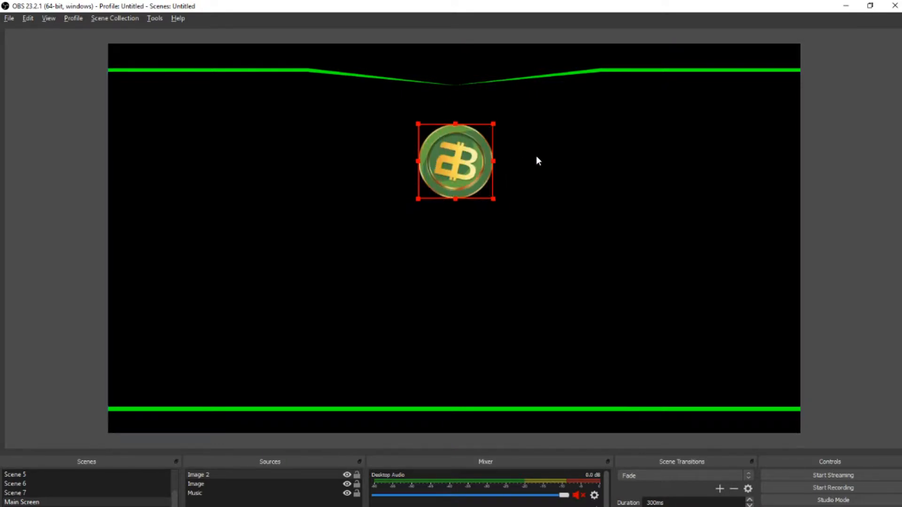
Try stretching the coin logo freely until it spans the full width of the canvas.
{"action": "mouse_move", "coordinate": [492, 198]}
{"action": "left_mouse_down"}
{"action": "mouse_move", "coordinate": [439, 142]}
{"action": "mouse_move", "coordinate": [493, 198]}
{"action": "left_mouse_up"}
{"action": "left_click_drag", "start_coordinate": [420, 198], "coordinate": [248, 178]}
{"action": "left_click_drag", "start_coordinate": [315, 118], "coordinate": [443, 140]}
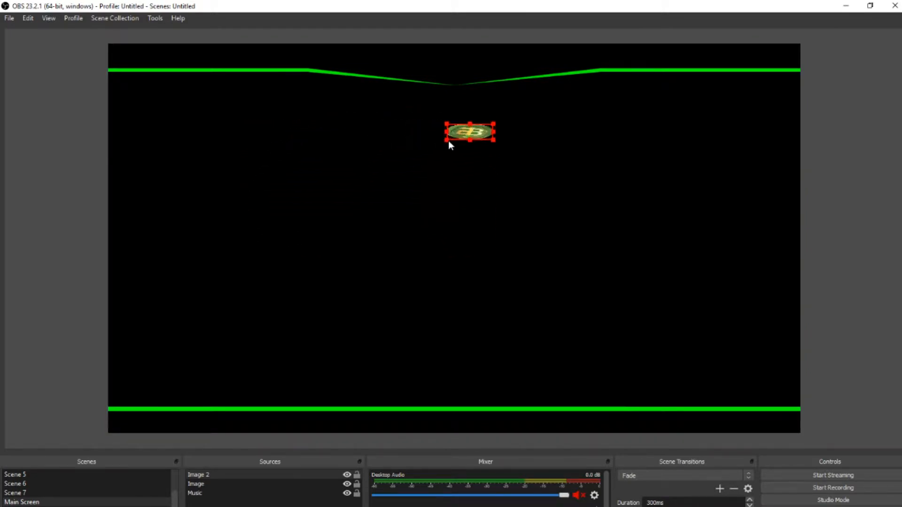
{"action": "left_click_drag", "start_coordinate": [485, 172], "coordinate": [472, 341]}
{"action": "left_click_drag", "start_coordinate": [471, 233], "coordinate": [111, 252]}
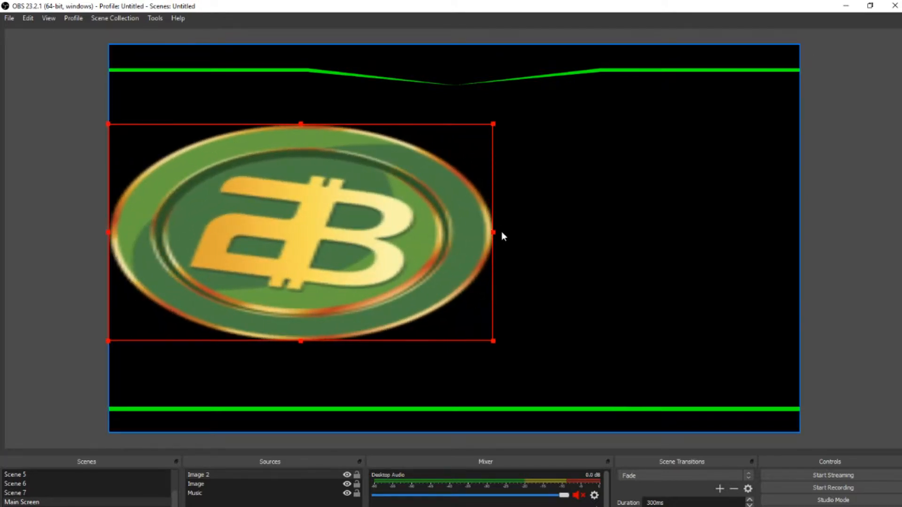
{"action": "left_click_drag", "start_coordinate": [494, 233], "coordinate": [799, 230]}
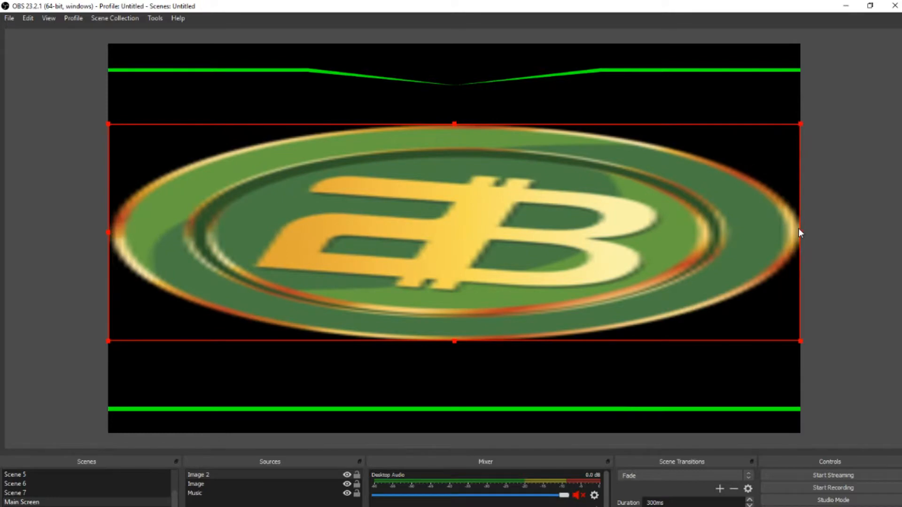
Shrink the coin logo to a small circle and place it at the top centre, in the notch of the upper green line.
{"action": "left_click_drag", "start_coordinate": [454, 124], "coordinate": [452, 72]}
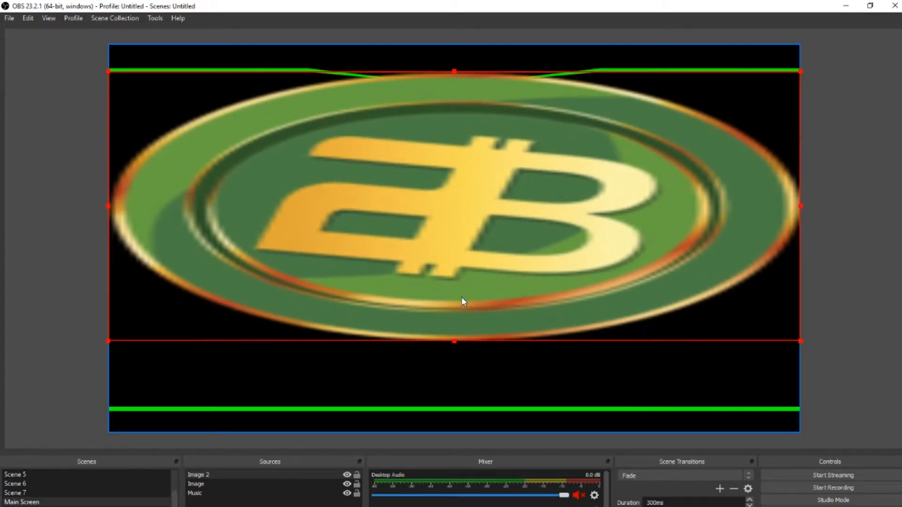
{"action": "left_click_drag", "start_coordinate": [455, 341], "coordinate": [432, 118]}
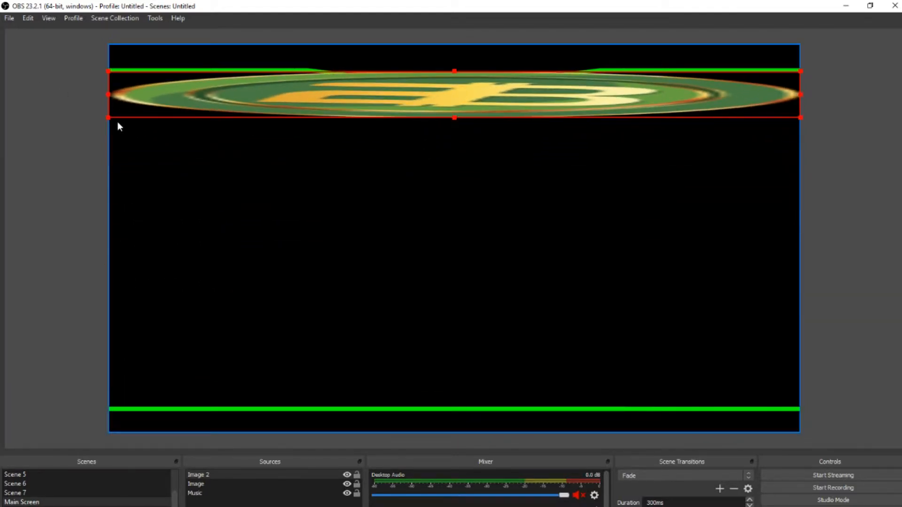
{"action": "left_click_drag", "start_coordinate": [108, 118], "coordinate": [454, 69]}
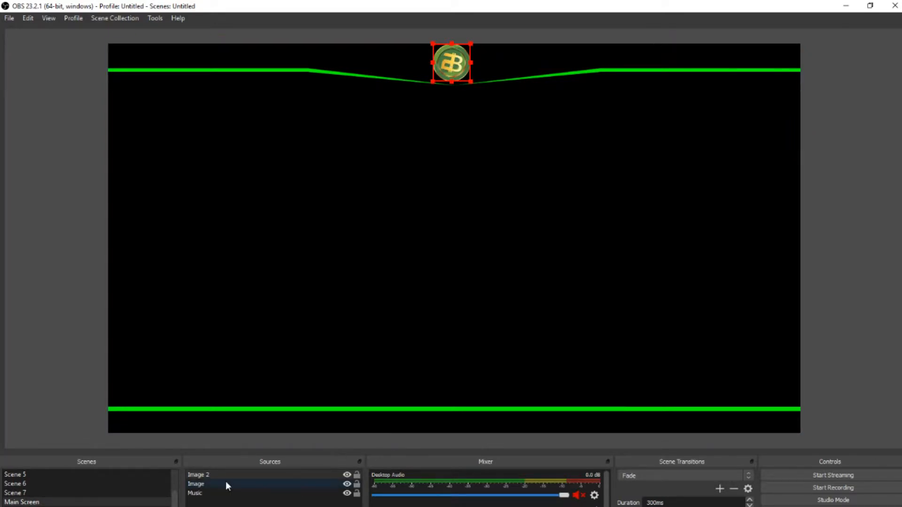
Add the two 7919 Earthquake Update Dutchsinse videos from the Videos folder to the Music source's playlist.
{"action": "left_click", "coordinate": [204, 494]}
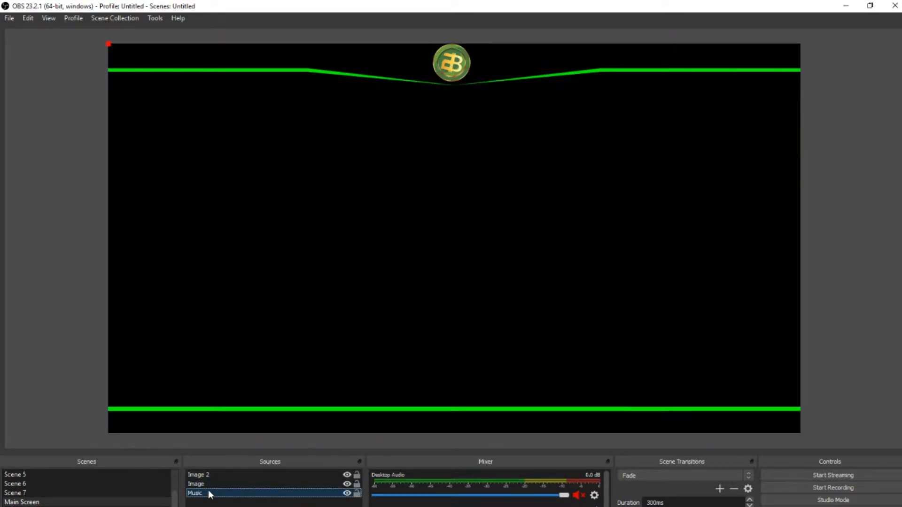
{"action": "double_click", "coordinate": [209, 492]}
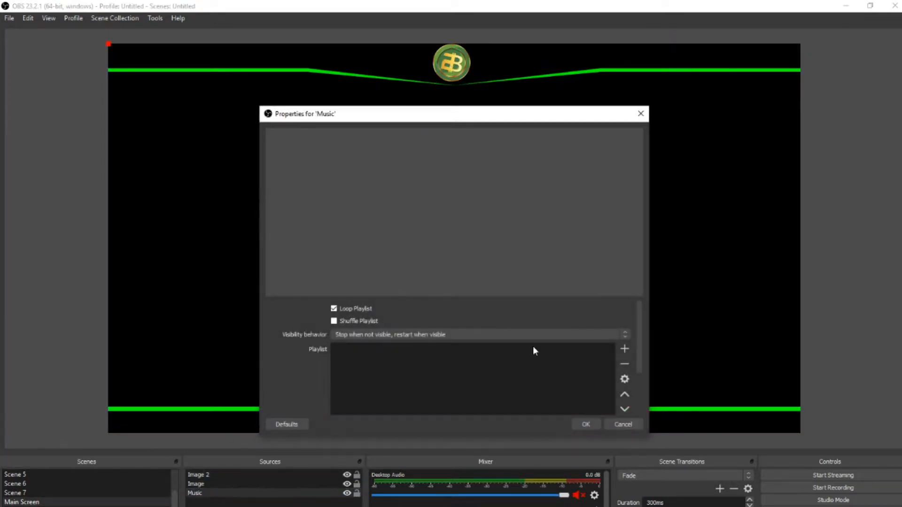
{"action": "left_click", "coordinate": [623, 352]}
{"action": "left_click", "coordinate": [636, 360]}
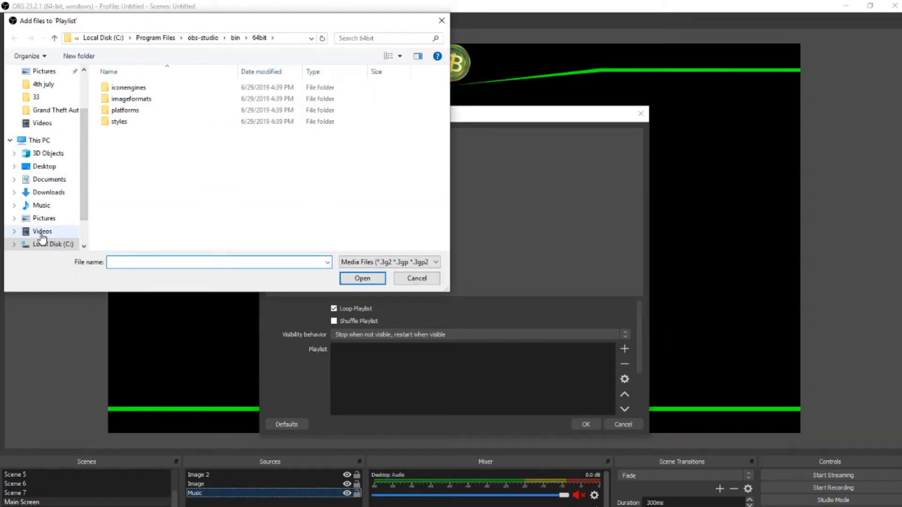
{"action": "left_click", "coordinate": [42, 235]}
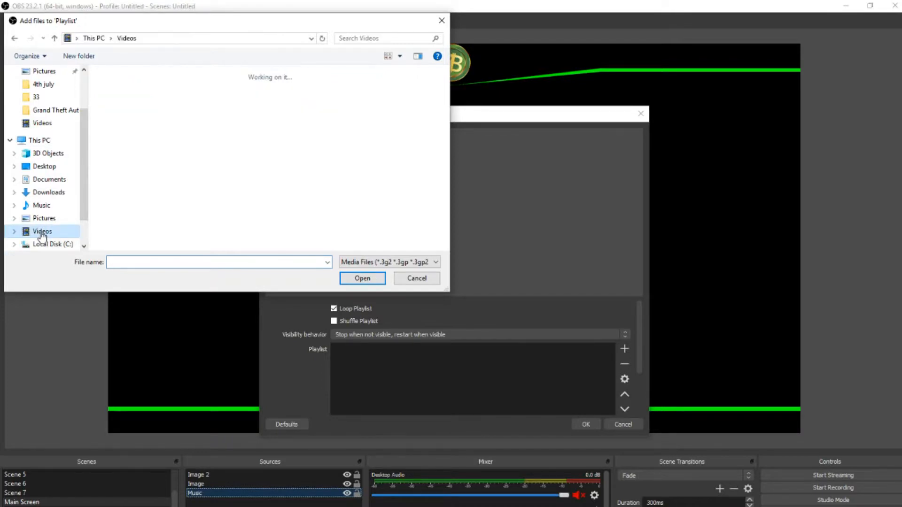
{"action": "left_click", "coordinate": [53, 124]}
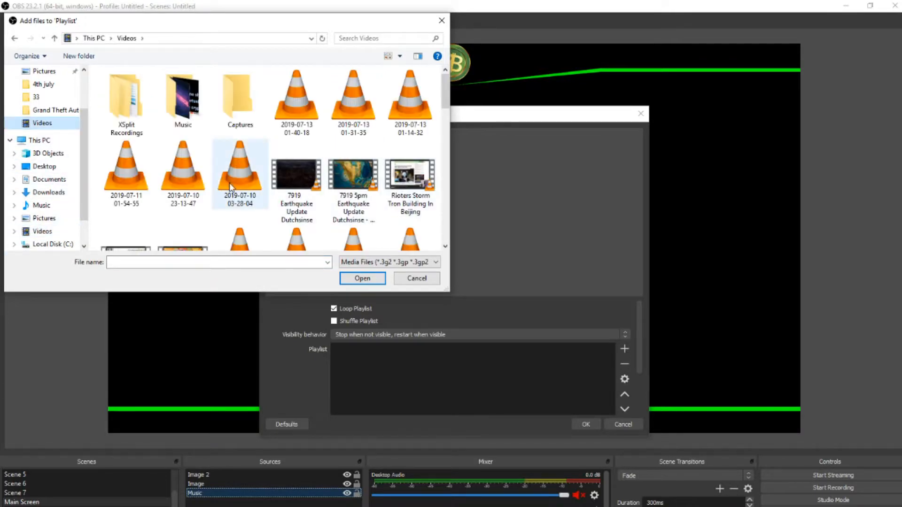
{"action": "left_click", "coordinate": [303, 188]}
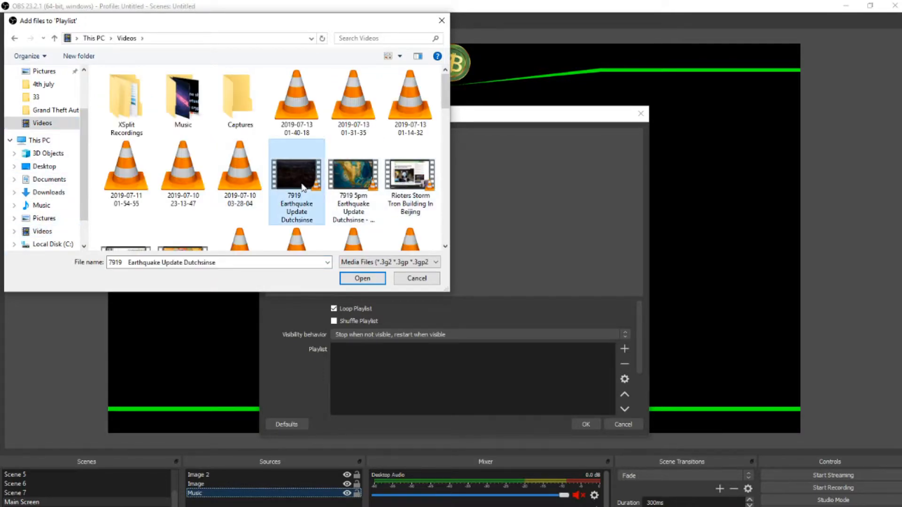
{"action": "left_click", "coordinate": [341, 190], "text": "ctrl"}
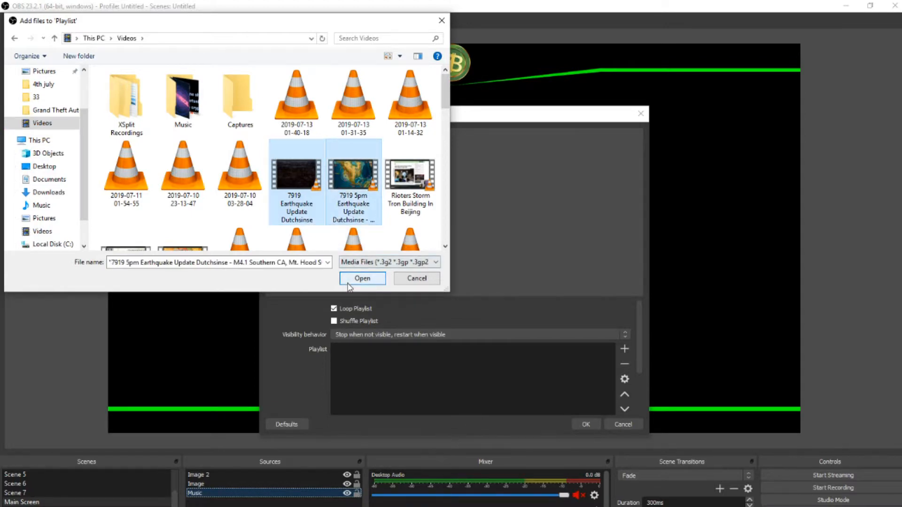
{"action": "left_click", "coordinate": [376, 278]}
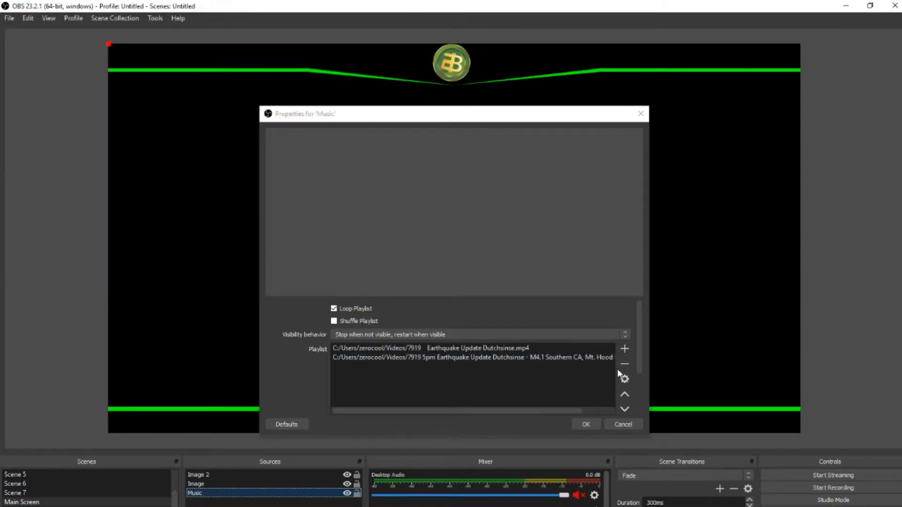
Choose "Stop when not visible, restart when visible" as the Music source's visibility behavior and accept its properties.
{"action": "left_click", "coordinate": [376, 334]}
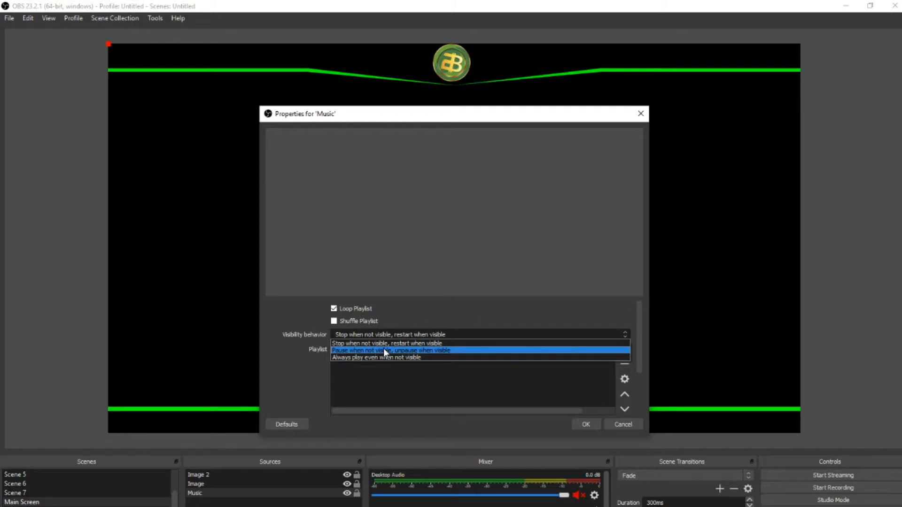
{"action": "left_click", "coordinate": [352, 342]}
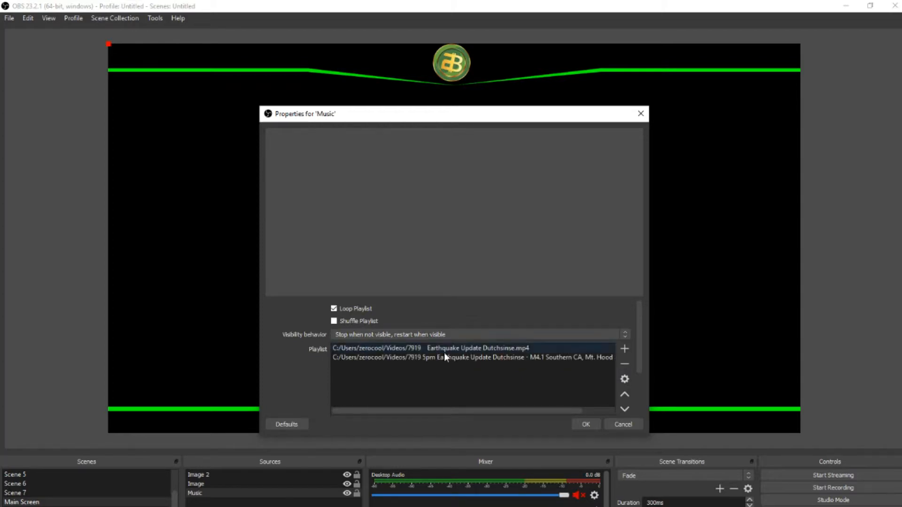
{"action": "left_click", "coordinate": [587, 422]}
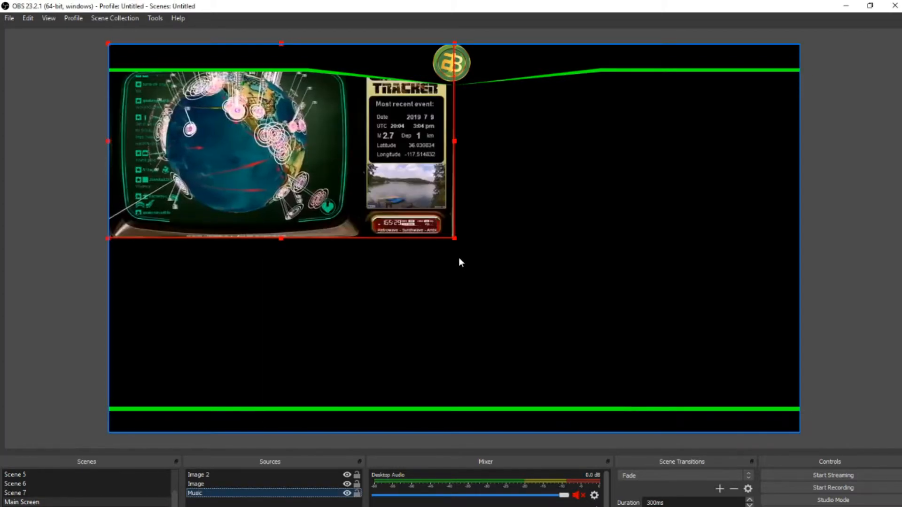
Move and stretch the Music video to span the full canvas width between the upper and lower green lines.
{"action": "left_click_drag", "start_coordinate": [350, 203], "coordinate": [348, 223]}
{"action": "left_click_drag", "start_coordinate": [456, 169], "coordinate": [799, 165]}
{"action": "left_click_drag", "start_coordinate": [454, 269], "coordinate": [441, 406]}
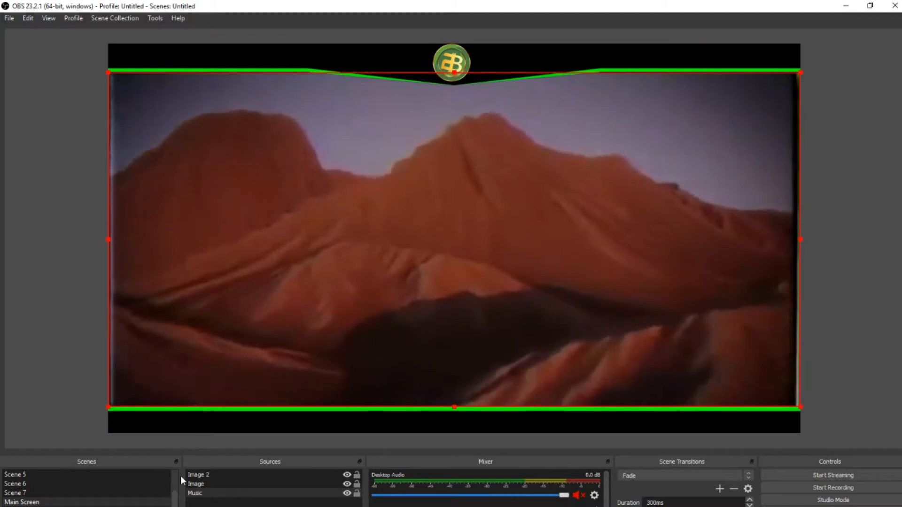
{"action": "left_click", "coordinate": [196, 494]}
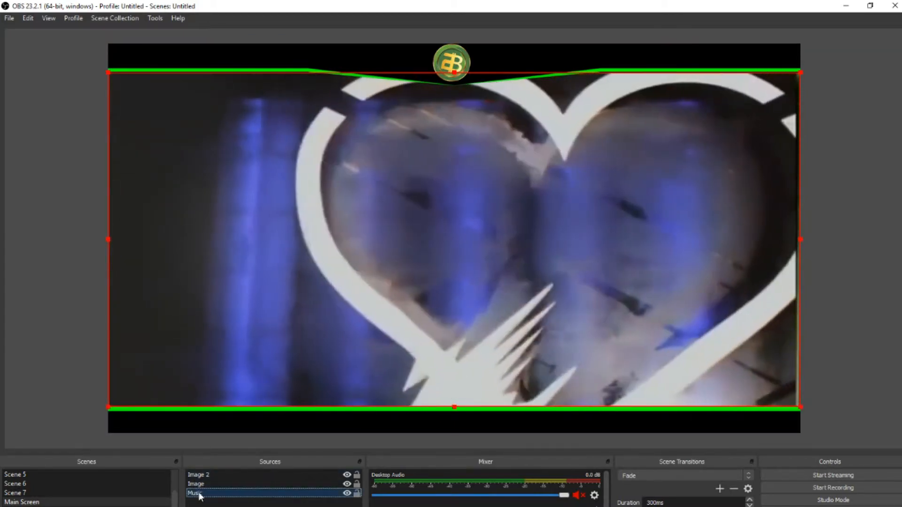
In the Output settings, choose the Simple output mode and select the video bitrate value for editing.
{"action": "left_click", "coordinate": [814, 214]}
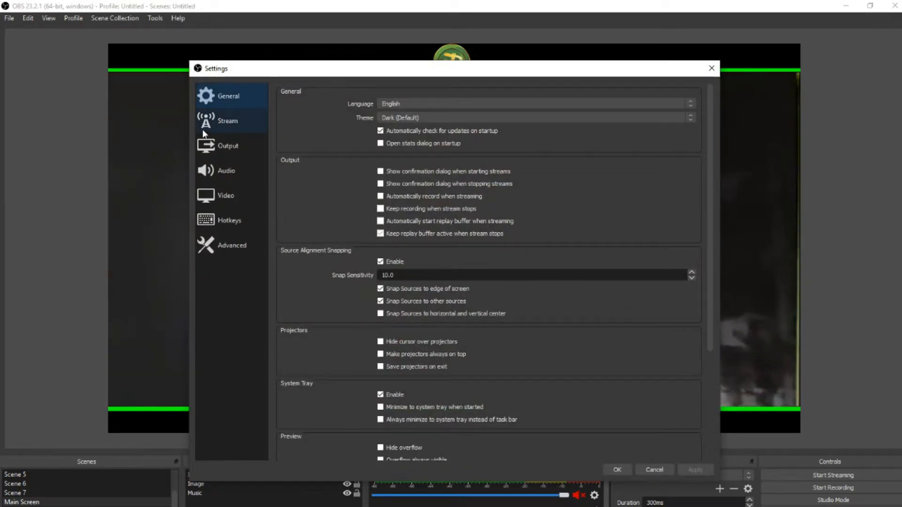
{"action": "left_click", "coordinate": [210, 147]}
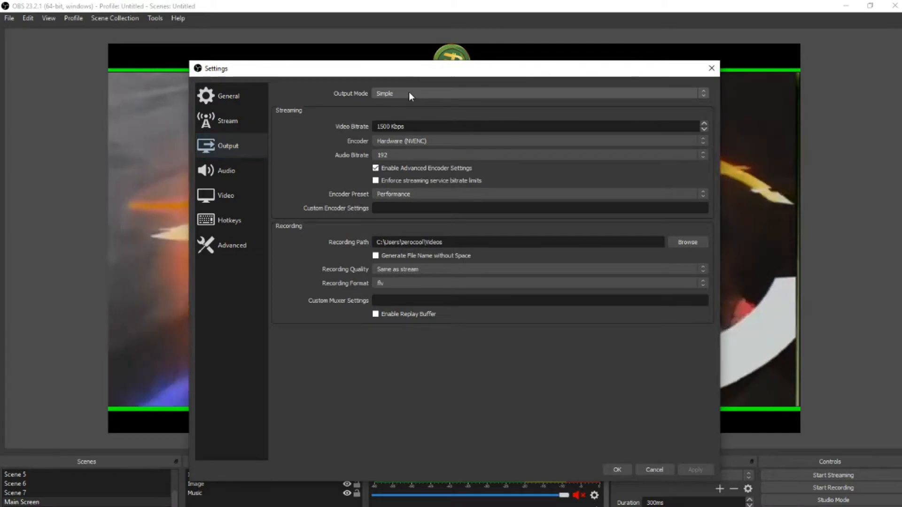
{"action": "left_click", "coordinate": [408, 93]}
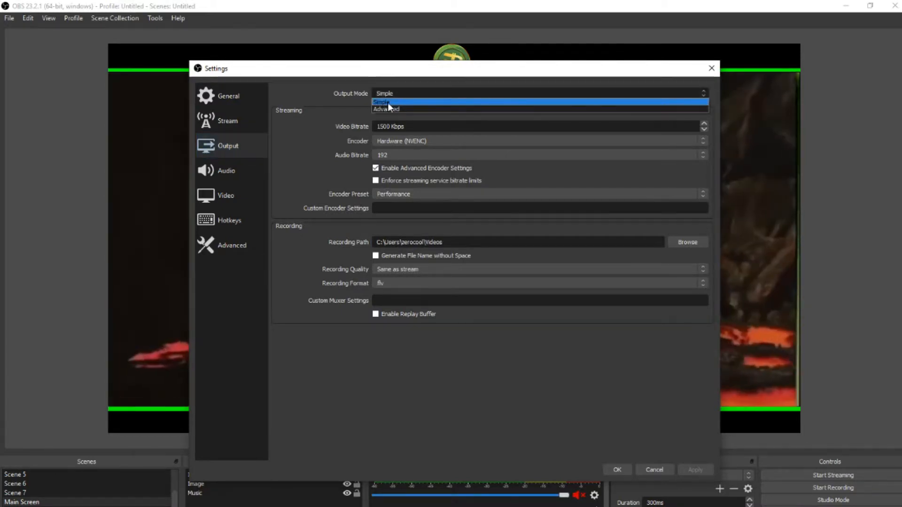
{"action": "left_click", "coordinate": [387, 102]}
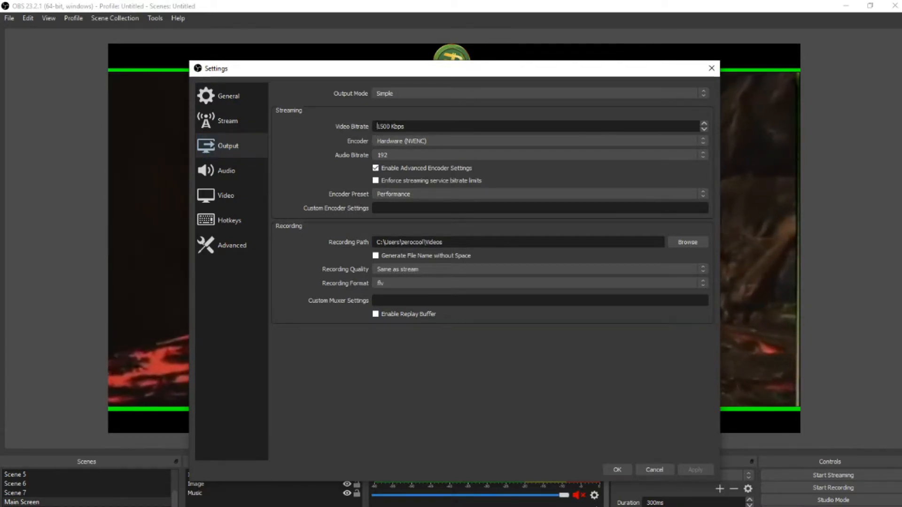
{"action": "left_click_drag", "start_coordinate": [376, 125], "coordinate": [423, 125]}
{"action": "left_click", "coordinate": [423, 125]}
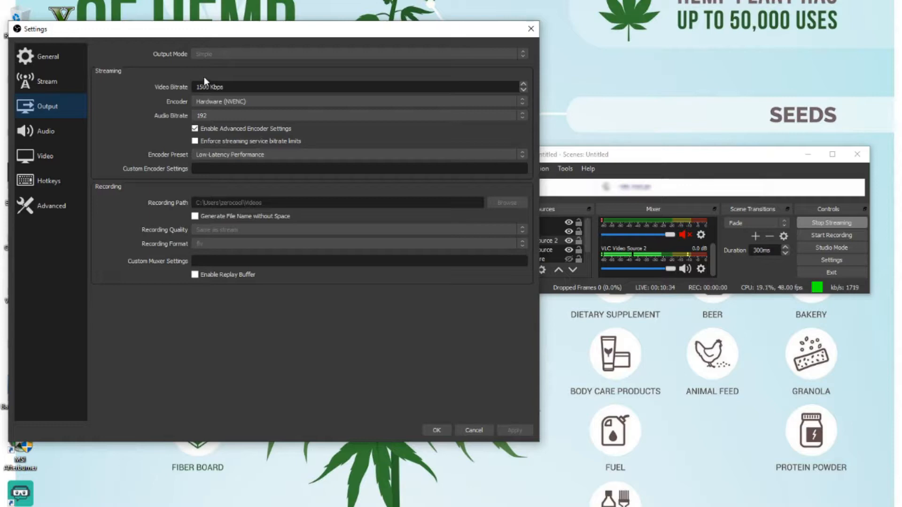
Choose the Low-Latency Performance encoder preset in the streaming OBS instance and the 192 audio bitrate in the Main Screen instance.
{"action": "left_click", "coordinate": [204, 154]}
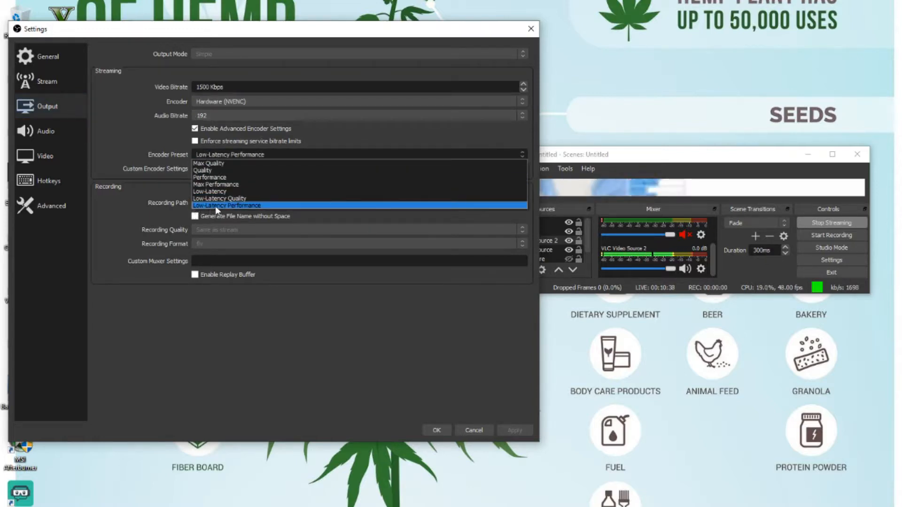
{"action": "left_click", "coordinate": [246, 205]}
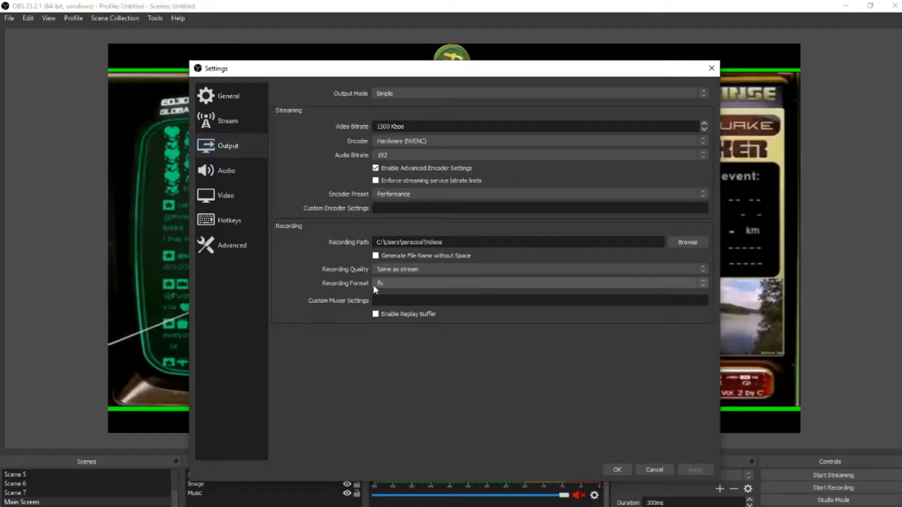
{"action": "left_click", "coordinate": [397, 152]}
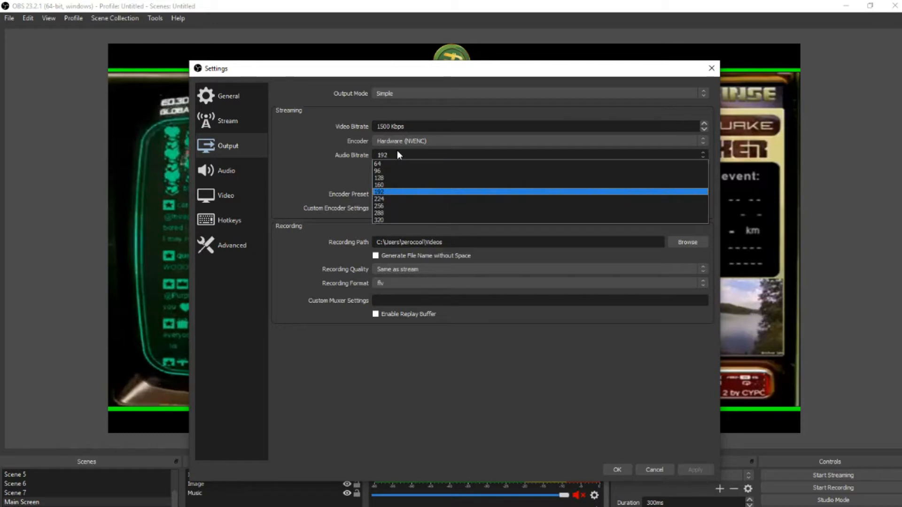
{"action": "left_click", "coordinate": [383, 191]}
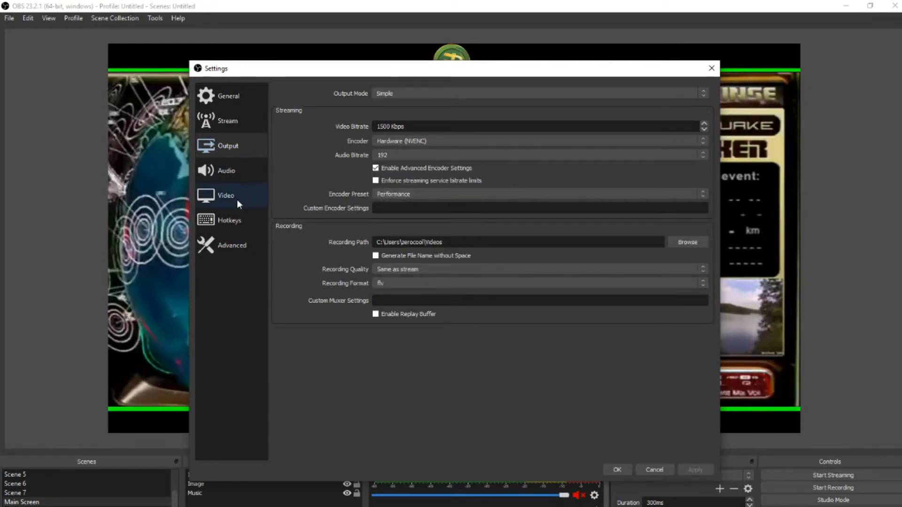
In the Video settings, set both the base canvas resolution and the output scaled resolution to 1280x720.
{"action": "left_click", "coordinate": [223, 200]}
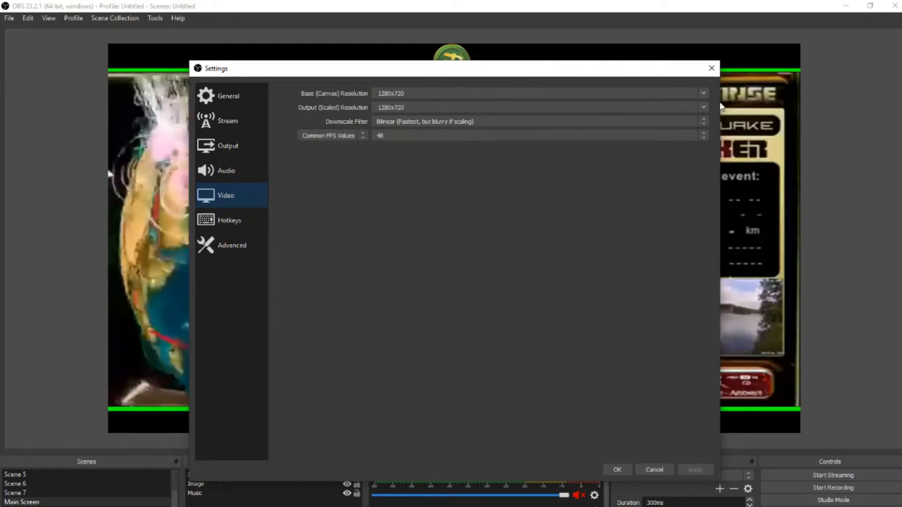
{"action": "left_click", "coordinate": [703, 94]}
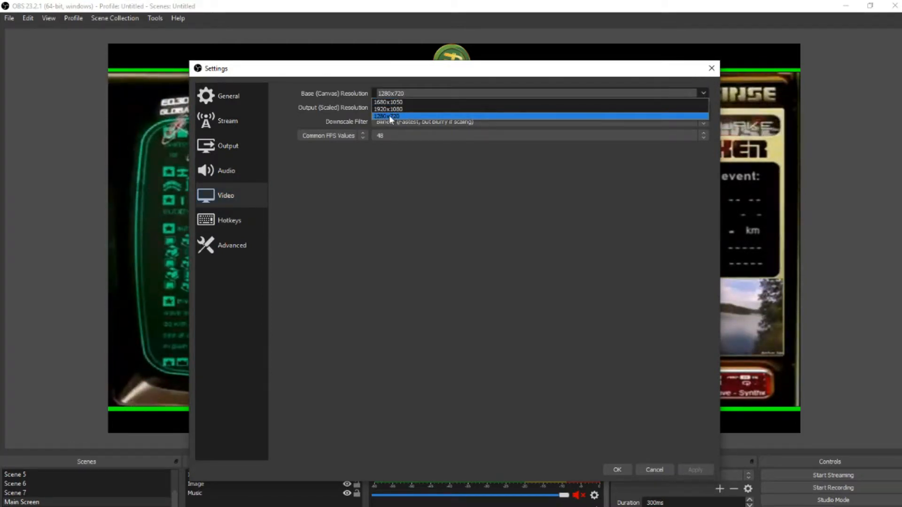
{"action": "left_click", "coordinate": [389, 116]}
{"action": "left_click", "coordinate": [702, 107]}
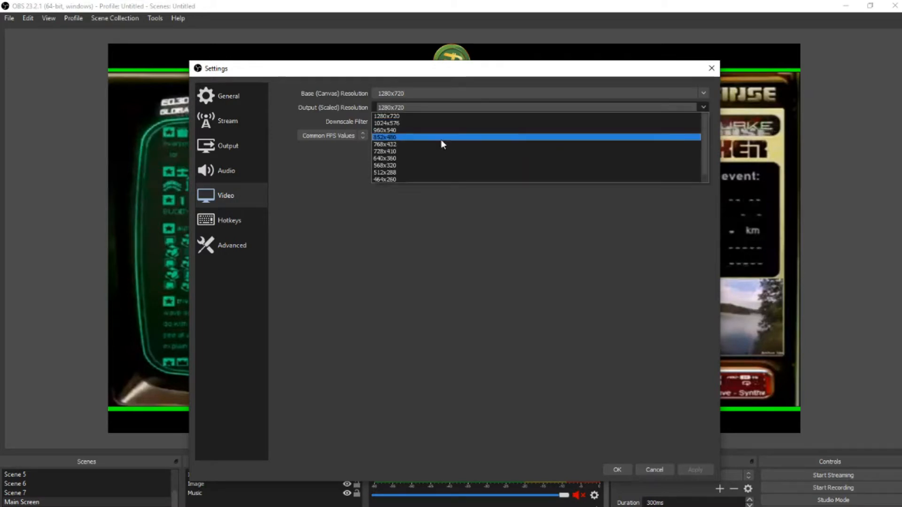
{"action": "left_click", "coordinate": [388, 116]}
Set the downscale filter to Bilinear (Fastest, but blurry if scaling) and the common FPS value to 48.
{"action": "left_click", "coordinate": [704, 121]}
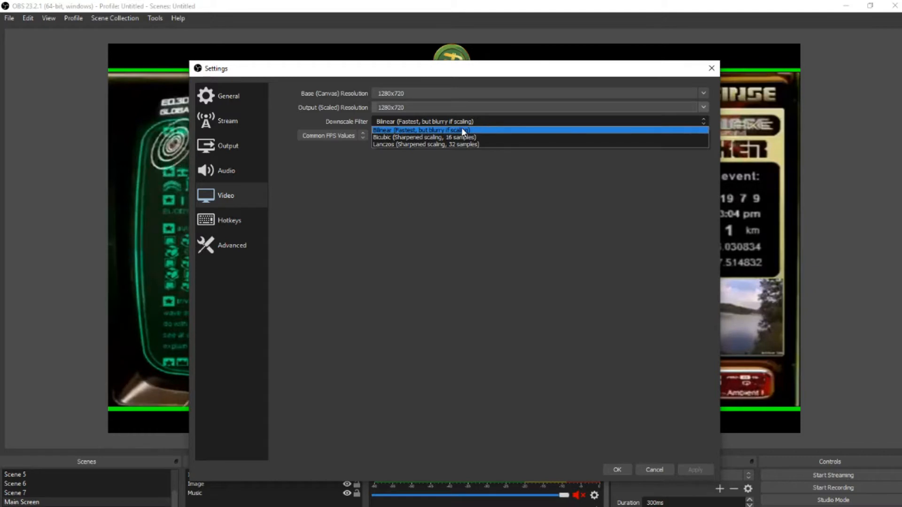
{"action": "left_click", "coordinate": [408, 128]}
{"action": "left_click", "coordinate": [703, 136]}
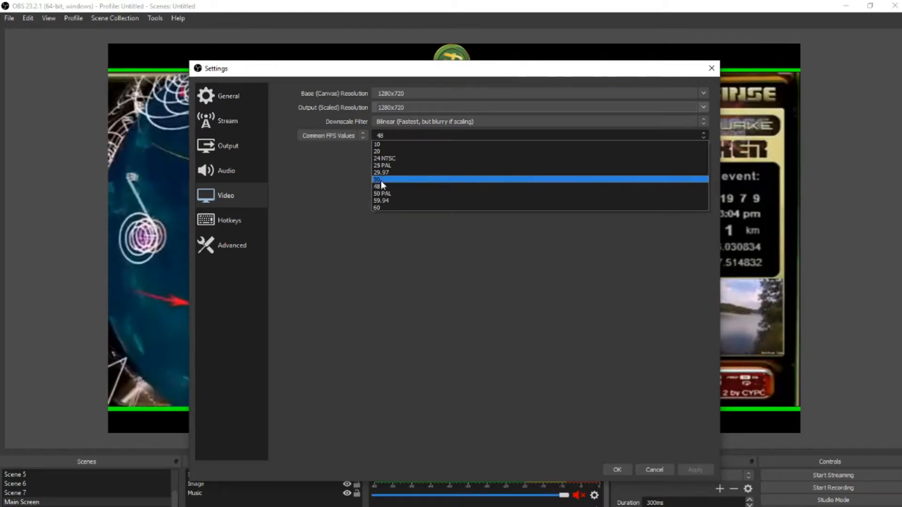
{"action": "left_click", "coordinate": [380, 186]}
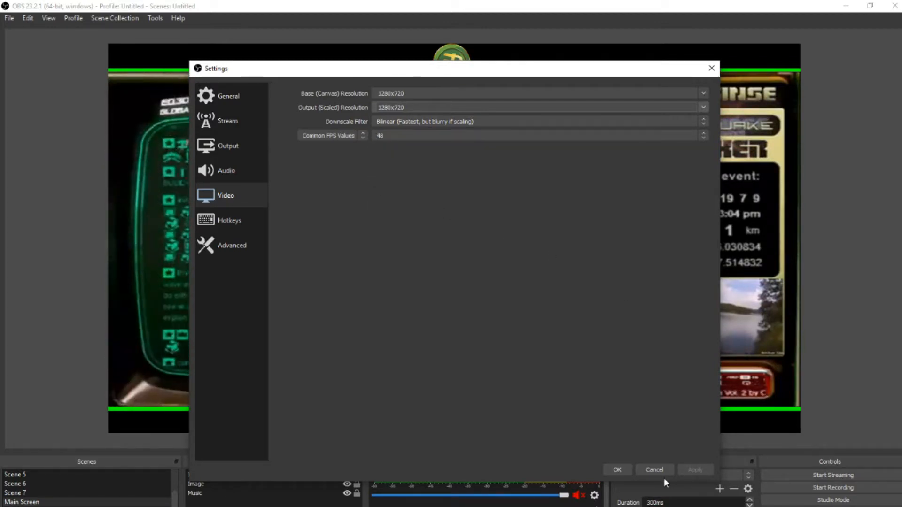
Examine the sample rate choices in the Audio settings, keeping 44.1khz selected.
{"action": "left_click", "coordinate": [239, 172]}
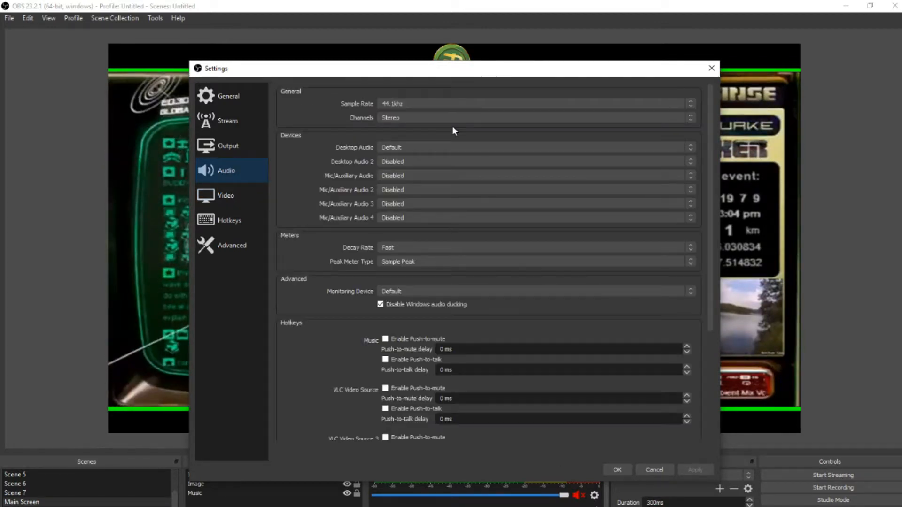
{"action": "left_click", "coordinate": [449, 104]}
{"action": "left_click", "coordinate": [449, 104]}
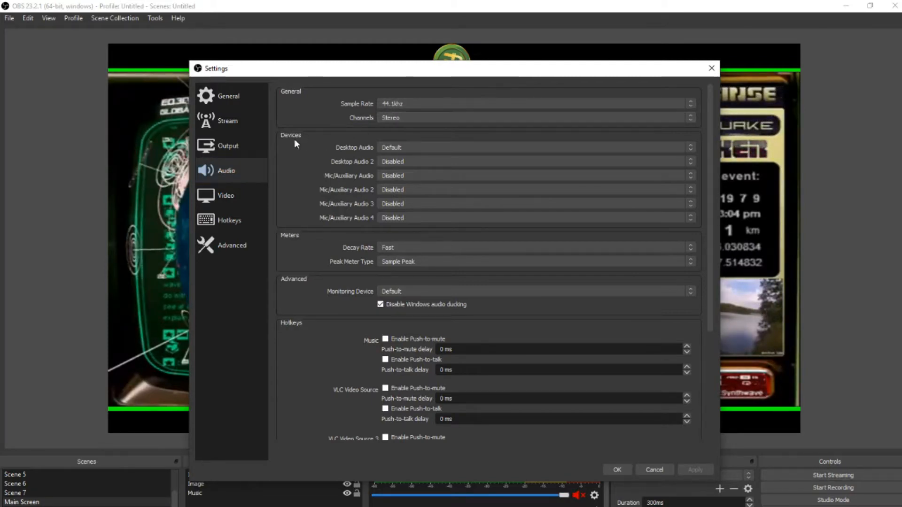
In the Advanced settings, choose the [Ethernet] 192.168.1.80 address for Bind to IP, toggle the new networking code option, and discard the changes.
{"action": "left_click", "coordinate": [229, 99]}
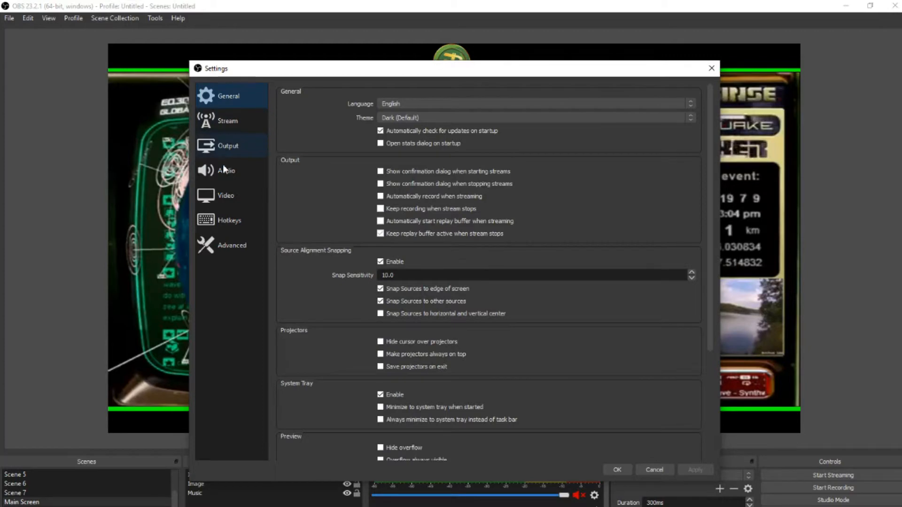
{"action": "left_click", "coordinate": [241, 240]}
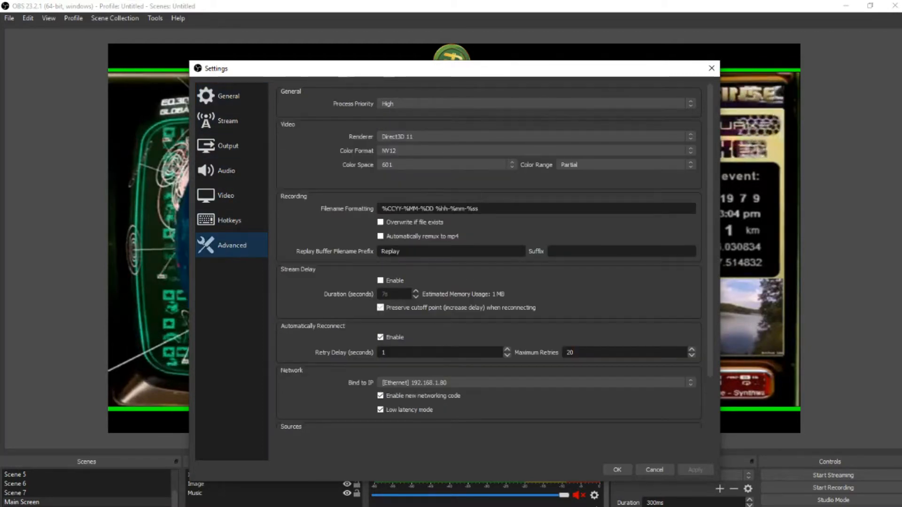
{"action": "left_click", "coordinate": [382, 384]}
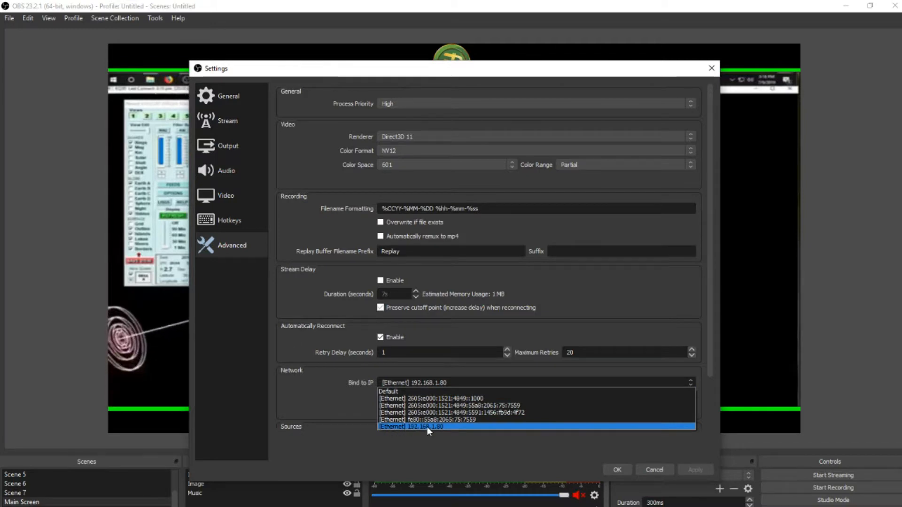
{"action": "left_click", "coordinate": [393, 426]}
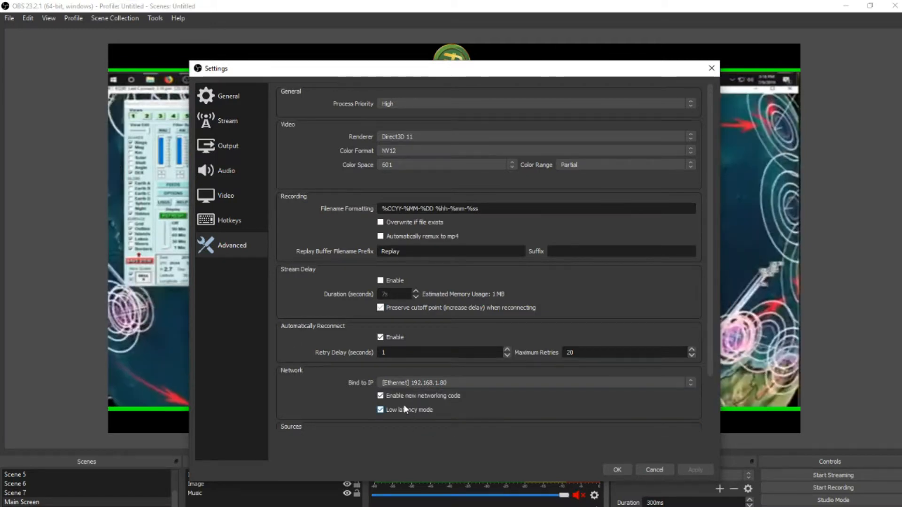
{"action": "left_click", "coordinate": [379, 397]}
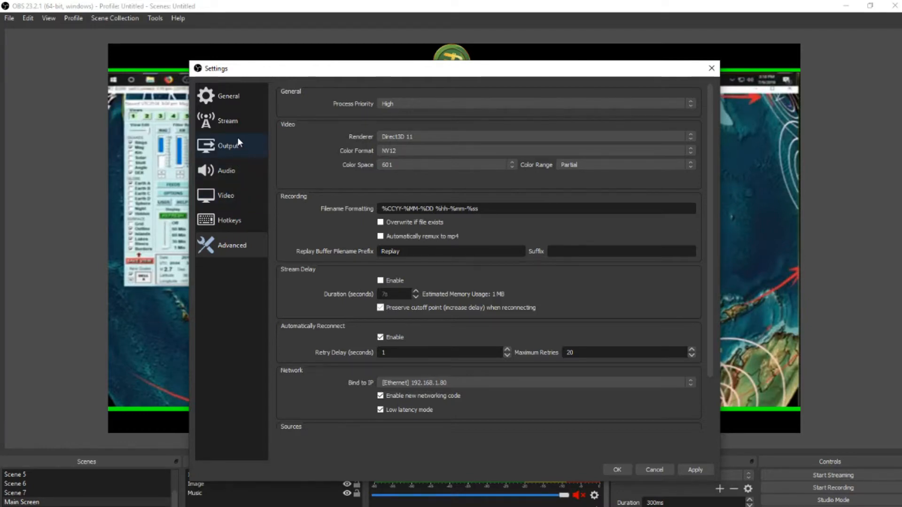
{"action": "left_click", "coordinate": [648, 470]}
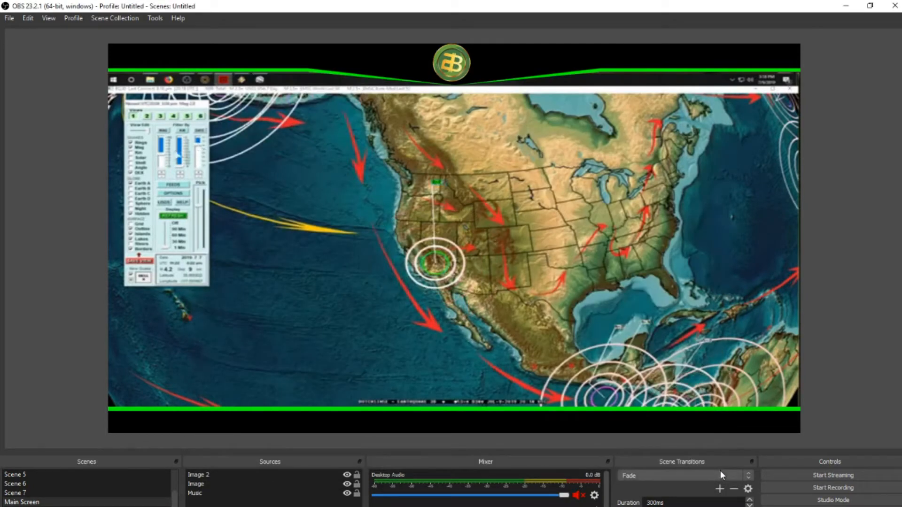
Add a new Window Capture source to the Main Screen scene, capturing the [explorer.exe]: V C++ window.
{"action": "right_click", "coordinate": [213, 487]}
{"action": "left_click", "coordinate": [214, 485]}
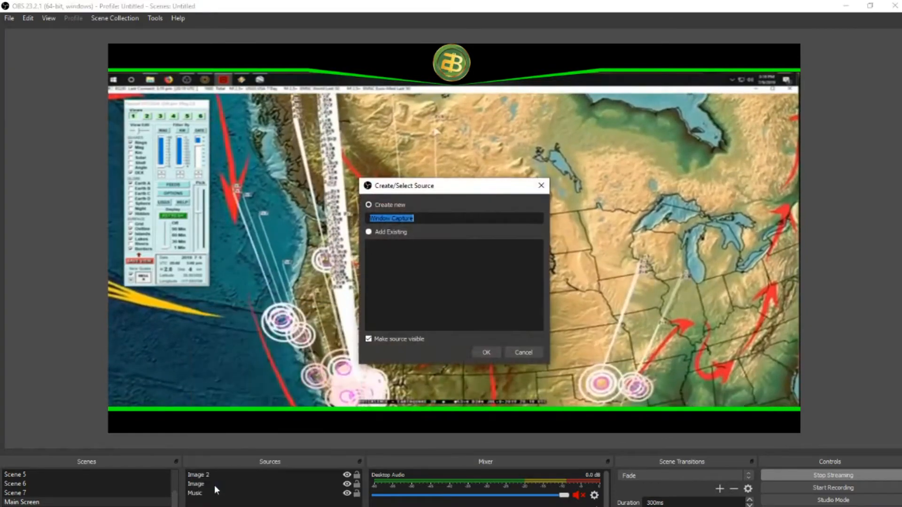
{"action": "left_click", "coordinate": [480, 351]}
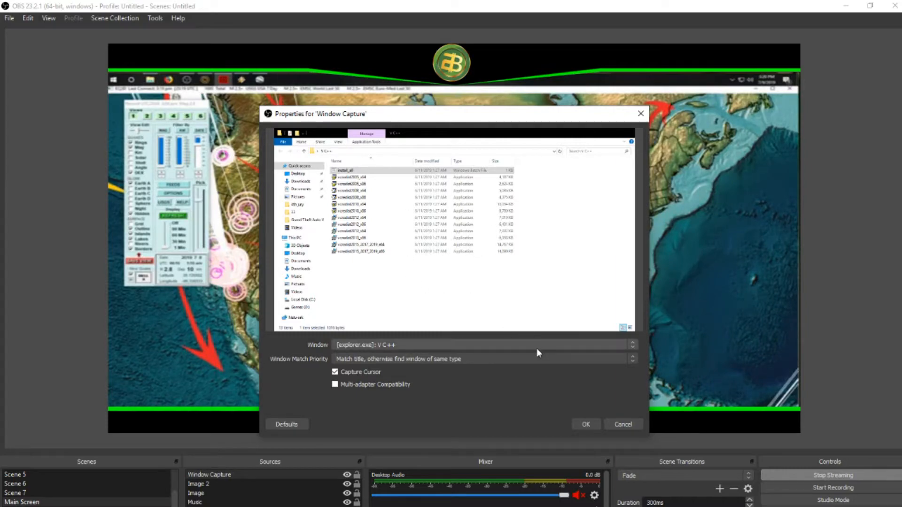
{"action": "left_click", "coordinate": [587, 423]}
Scale down the Window Capture on the canvas and place it against the right edge in the upper half.
{"action": "left_click_drag", "start_coordinate": [457, 249], "coordinate": [424, 171]}
{"action": "left_click_drag", "start_coordinate": [511, 257], "coordinate": [196, 114]}
{"action": "left_click_drag", "start_coordinate": [252, 112], "coordinate": [545, 320]}
{"action": "left_click_drag", "start_coordinate": [411, 251], "coordinate": [550, 247]}
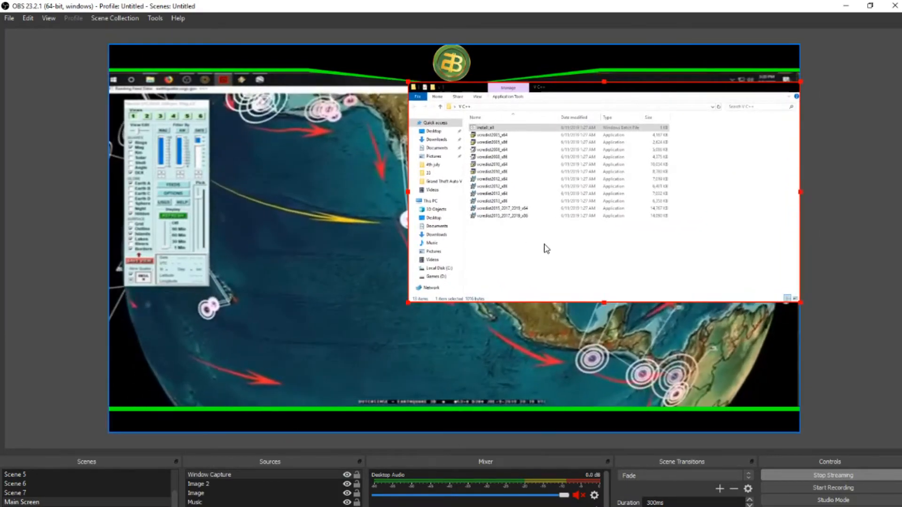
Reorder the Window Capture source below the Image overlay and nudge it slightly upward on the canvas.
{"action": "left_click", "coordinate": [205, 502]}
{"action": "left_click_drag", "start_coordinate": [209, 474], "coordinate": [209, 491]}
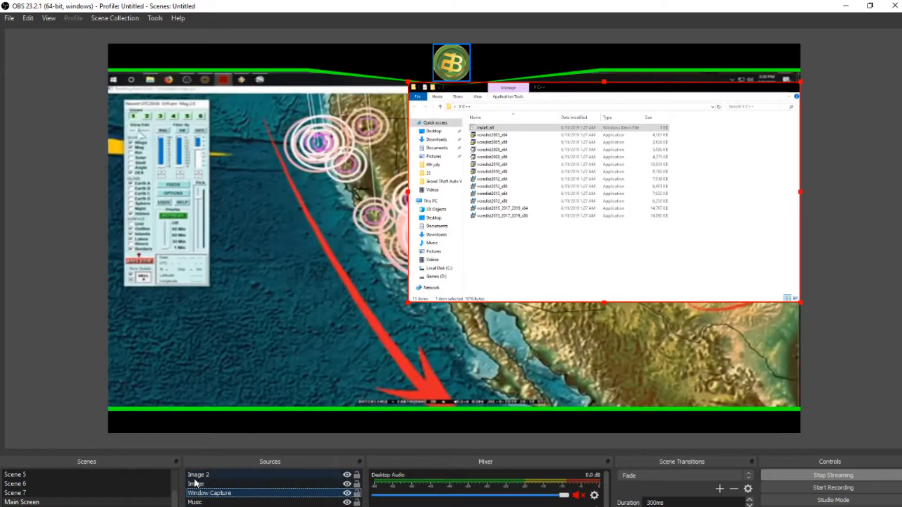
{"action": "mouse_move", "coordinate": [614, 160]}
{"action": "left_mouse_down"}
{"action": "mouse_move", "coordinate": [615, 198]}
{"action": "mouse_move", "coordinate": [615, 147]}
{"action": "left_mouse_up"}
Add a Browser source with its default properties and remove it from the scene.
{"action": "left_click", "coordinate": [199, 506]}
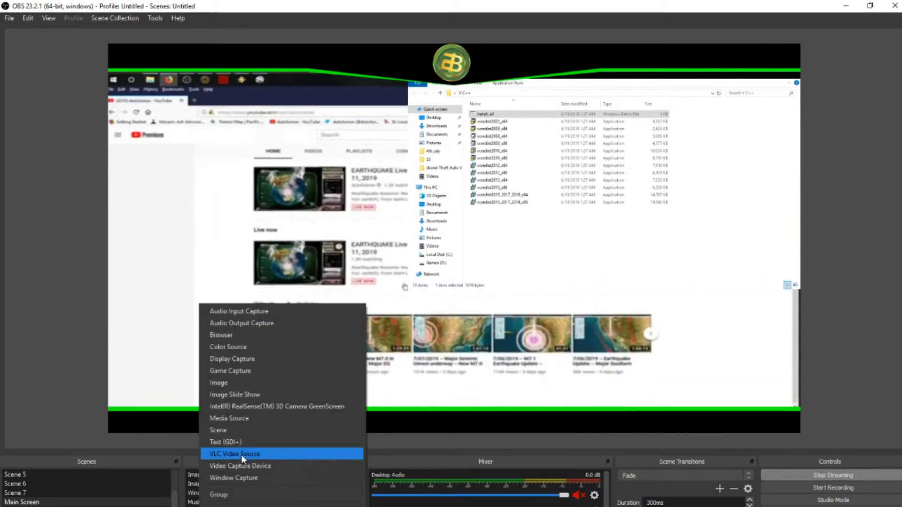
{"action": "left_click", "coordinate": [249, 335]}
{"action": "left_click", "coordinate": [485, 353]}
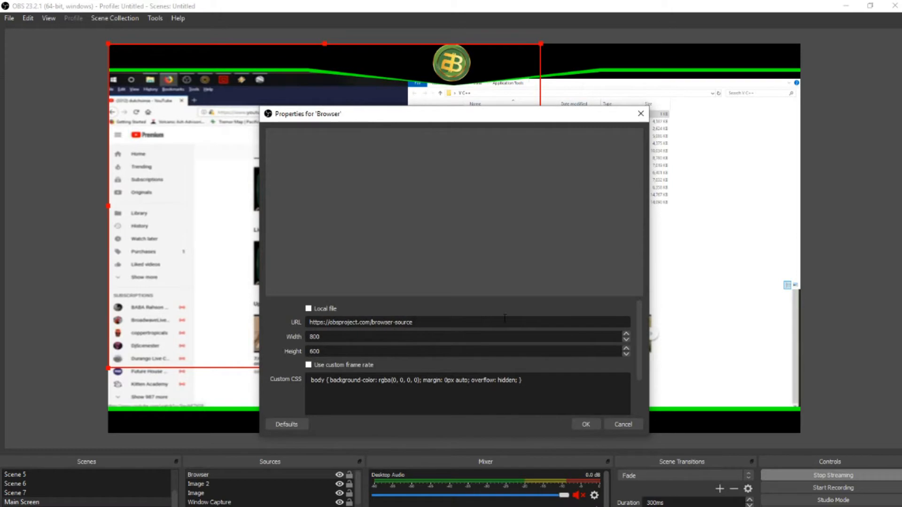
{"action": "left_click", "coordinate": [639, 114]}
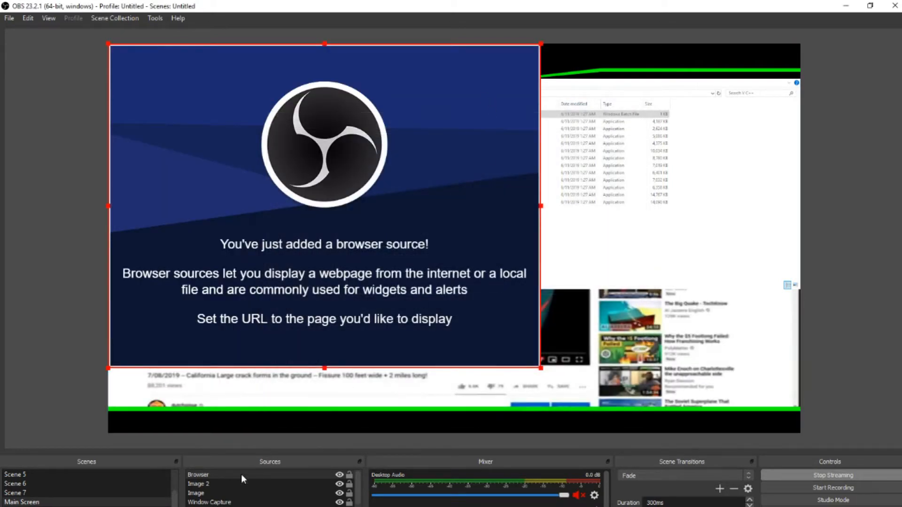
{"action": "key", "text": "Delete"}
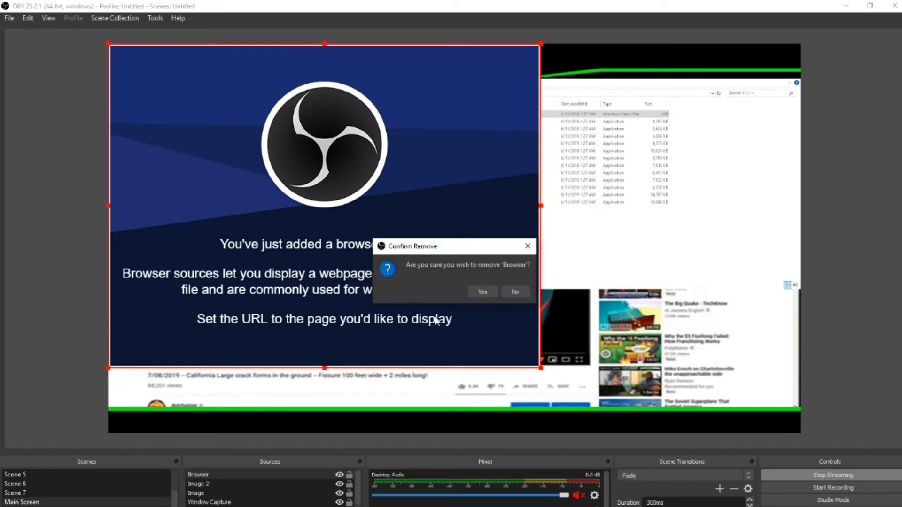
{"action": "left_click", "coordinate": [480, 289]}
Create a new Game Capture source named Game Capture 2 rather than adding the existing one.
{"action": "left_click", "coordinate": [190, 506]}
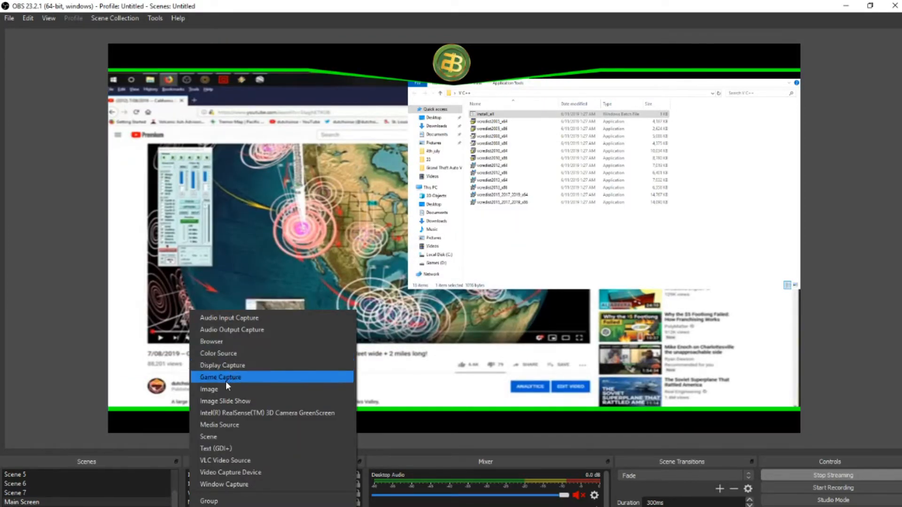
{"action": "left_click", "coordinate": [209, 377]}
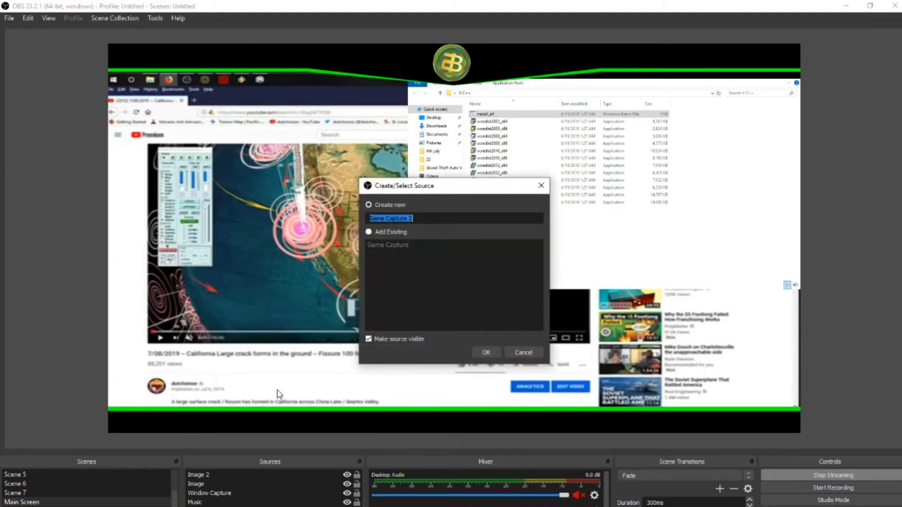
{"action": "left_click", "coordinate": [370, 232]}
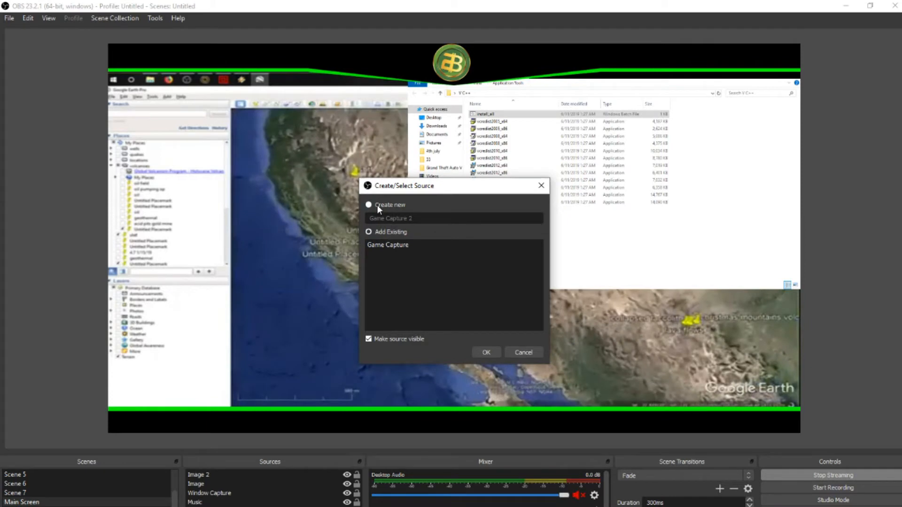
{"action": "left_click", "coordinate": [369, 205]}
{"action": "left_click", "coordinate": [487, 352]}
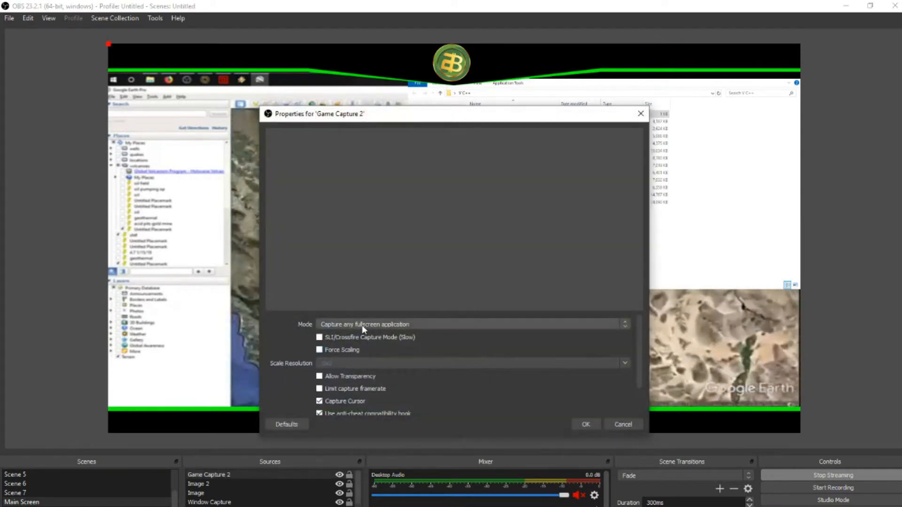
Set Game Capture 2 to Capture specific window and choose [BitTubeBrowser.exe]: VideoLAN - Downloads - BitTube Browser as the window.
{"action": "left_click", "coordinate": [365, 324]}
{"action": "left_click", "coordinate": [340, 340]}
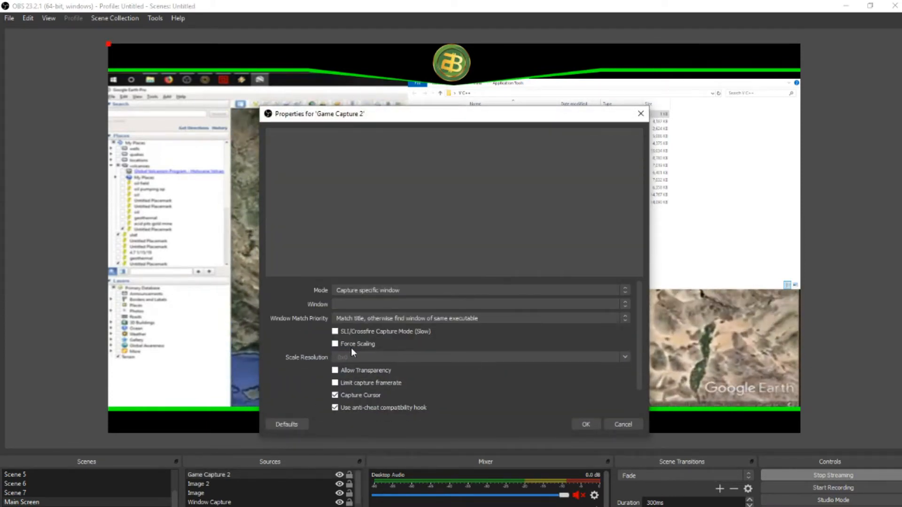
{"action": "left_click", "coordinate": [342, 292]}
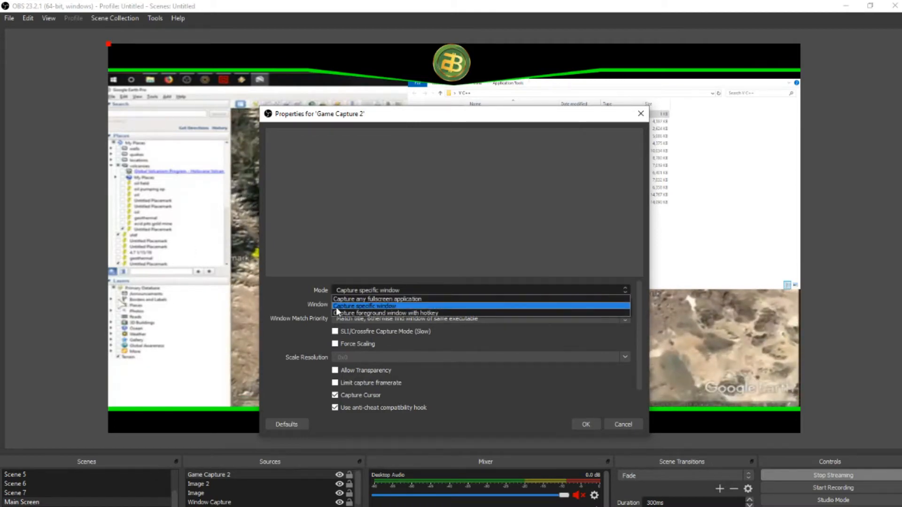
{"action": "left_click", "coordinate": [336, 306]}
{"action": "left_click", "coordinate": [333, 304]}
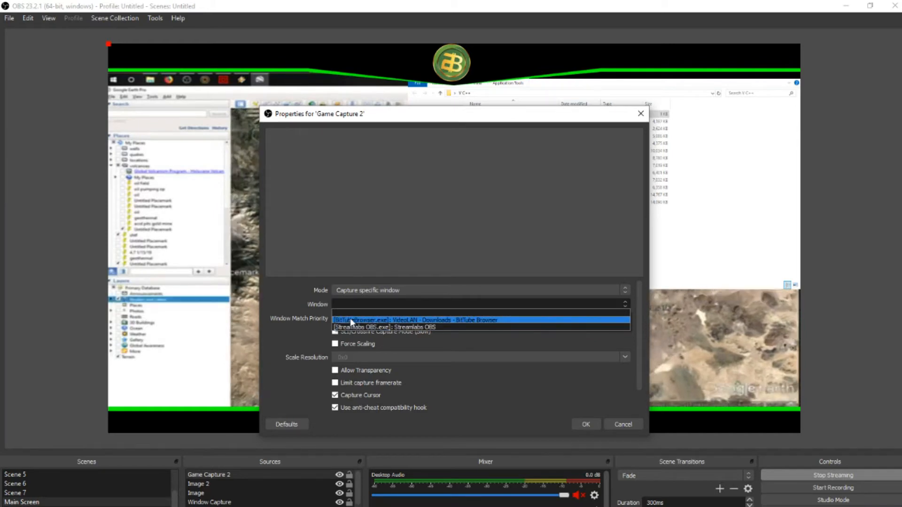
{"action": "left_click", "coordinate": [350, 317]}
{"action": "left_click", "coordinate": [588, 422]}
Recheck the window settings in the Game Capture 2 properties and remove that source from the scene.
{"action": "double_click", "coordinate": [124, 60]}
{"action": "left_click", "coordinate": [399, 327]}
{"action": "left_click", "coordinate": [395, 343]}
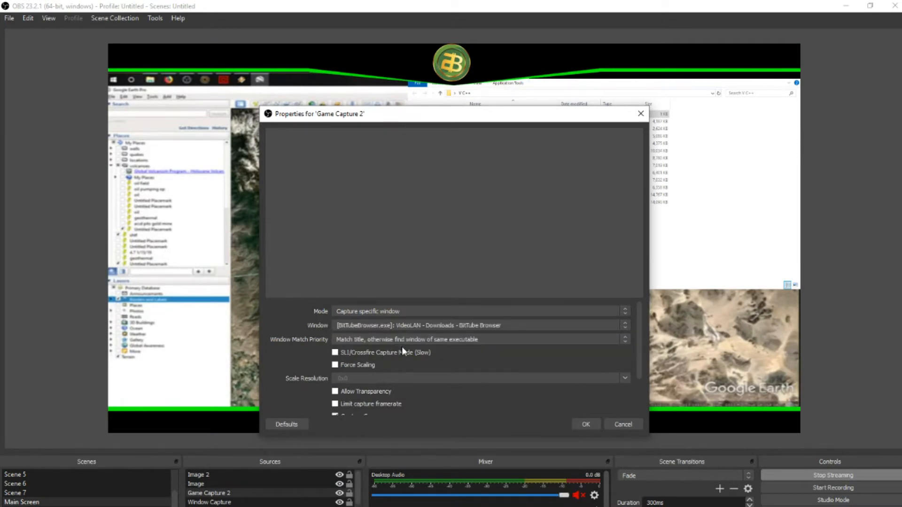
{"action": "left_click", "coordinate": [576, 424]}
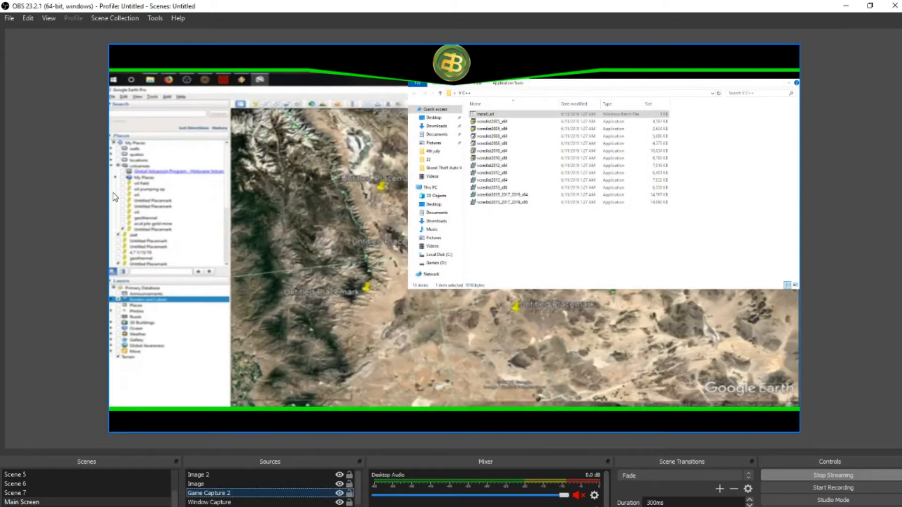
{"action": "double_click", "coordinate": [207, 492]}
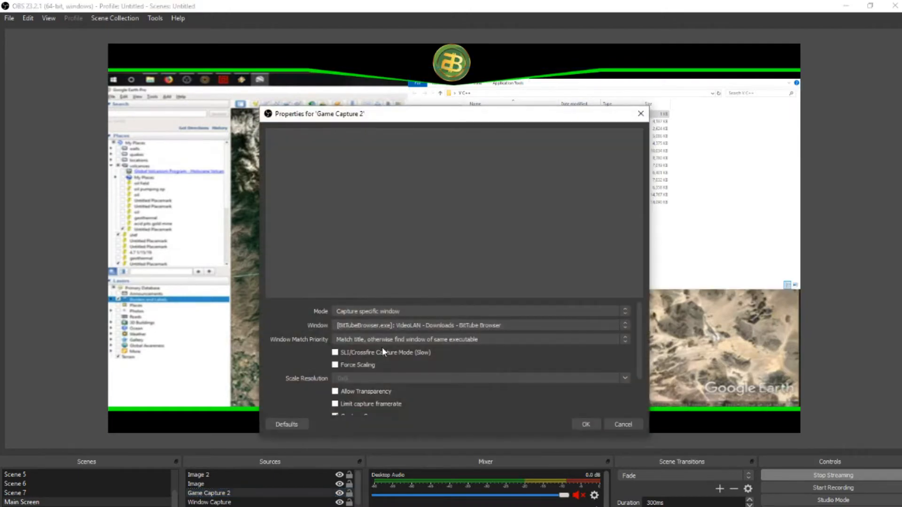
{"action": "left_click", "coordinate": [585, 425]}
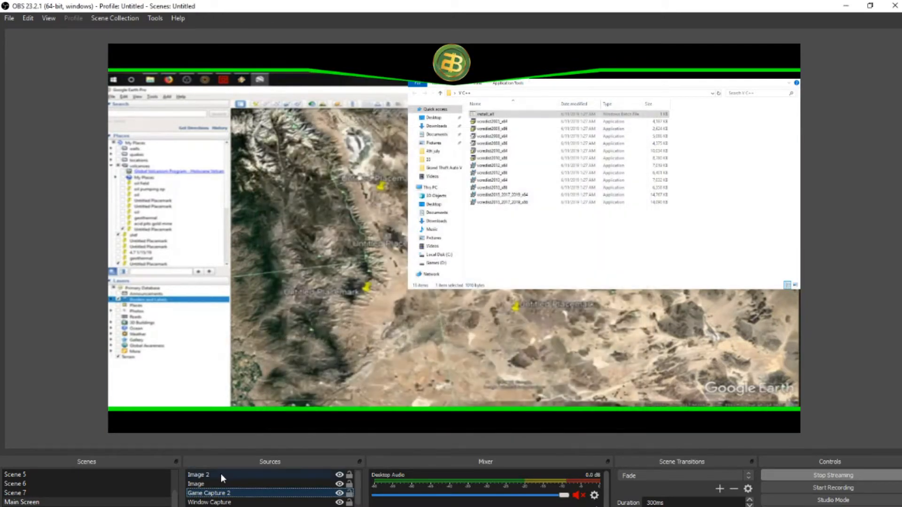
{"action": "key", "text": "Delete"}
{"action": "left_click", "coordinate": [484, 291]}
Add a new Video Capture Device source, keeping its Resolution/FPS Type at Device Default.
{"action": "left_click", "coordinate": [196, 506]}
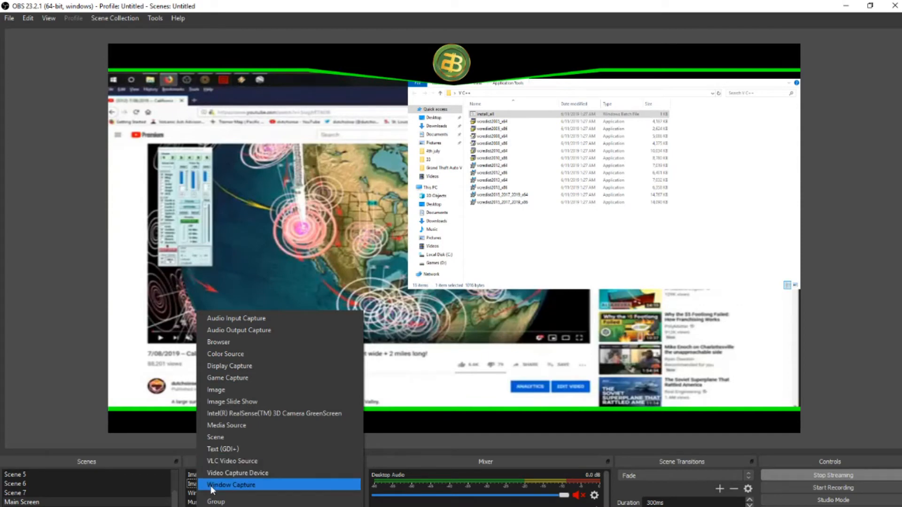
{"action": "left_click", "coordinate": [233, 473]}
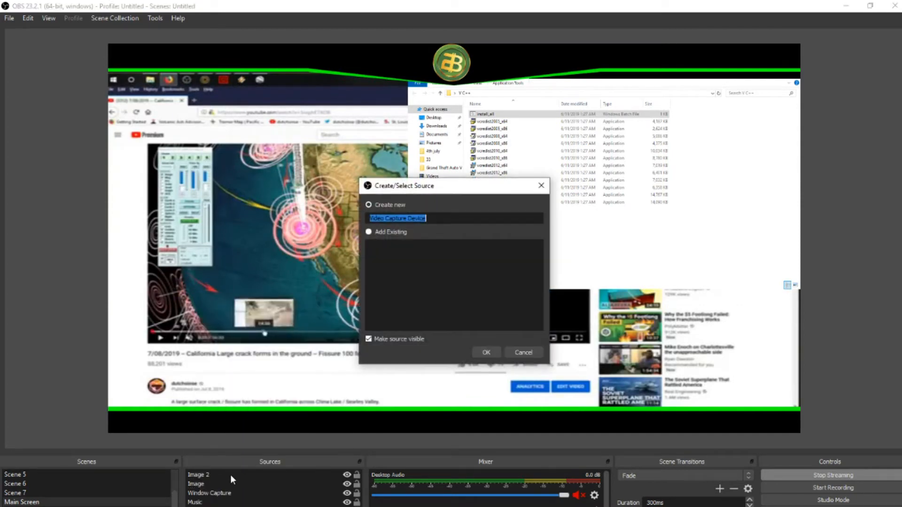
{"action": "left_click", "coordinate": [476, 358]}
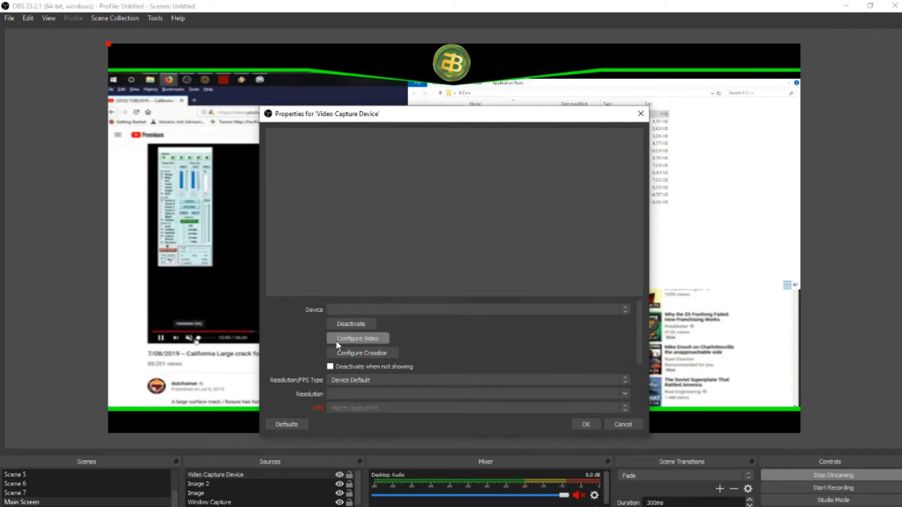
{"action": "left_click", "coordinate": [340, 384]}
{"action": "left_click", "coordinate": [335, 378]}
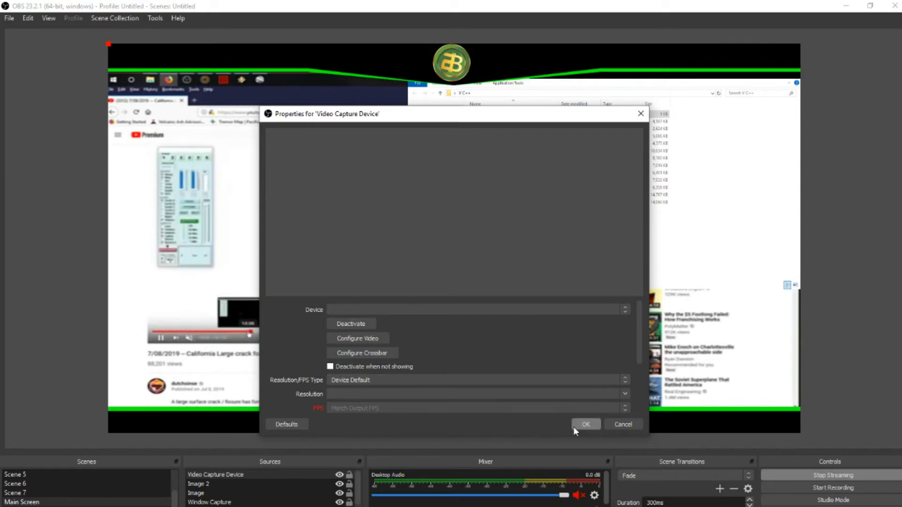
{"action": "left_click", "coordinate": [584, 424]}
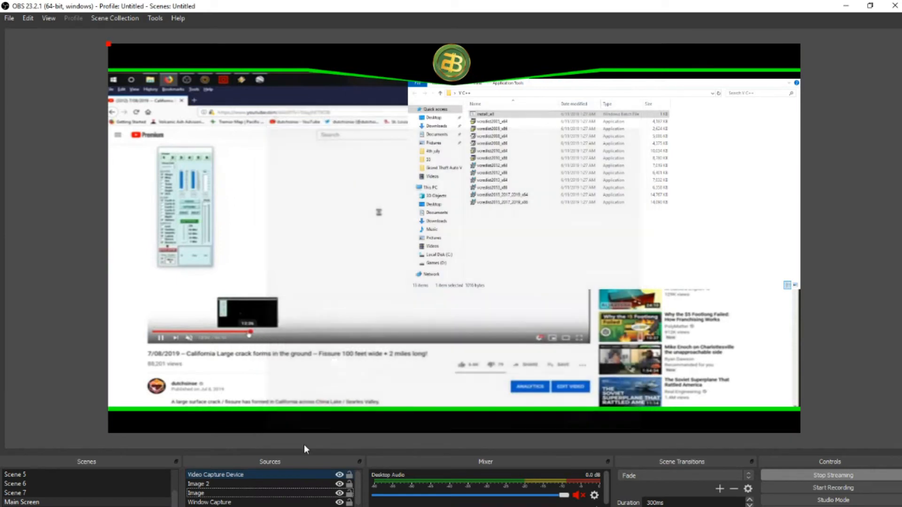